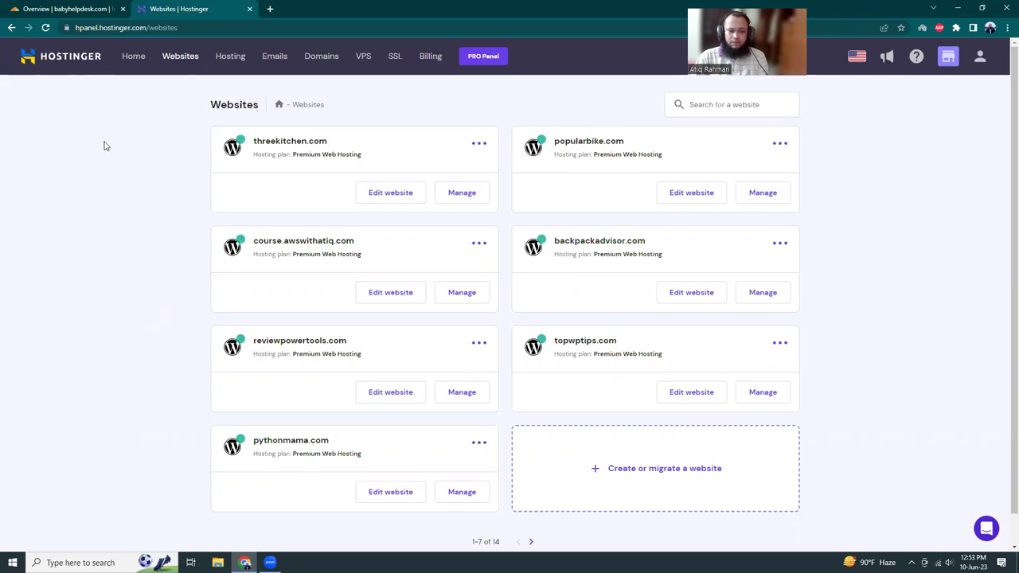
Start the 'Create or migrate a website' flow from the hosted websites list.
{"action": "scroll", "coordinate": [137, 202], "scroll_direction": "down", "scroll_amount": 1}
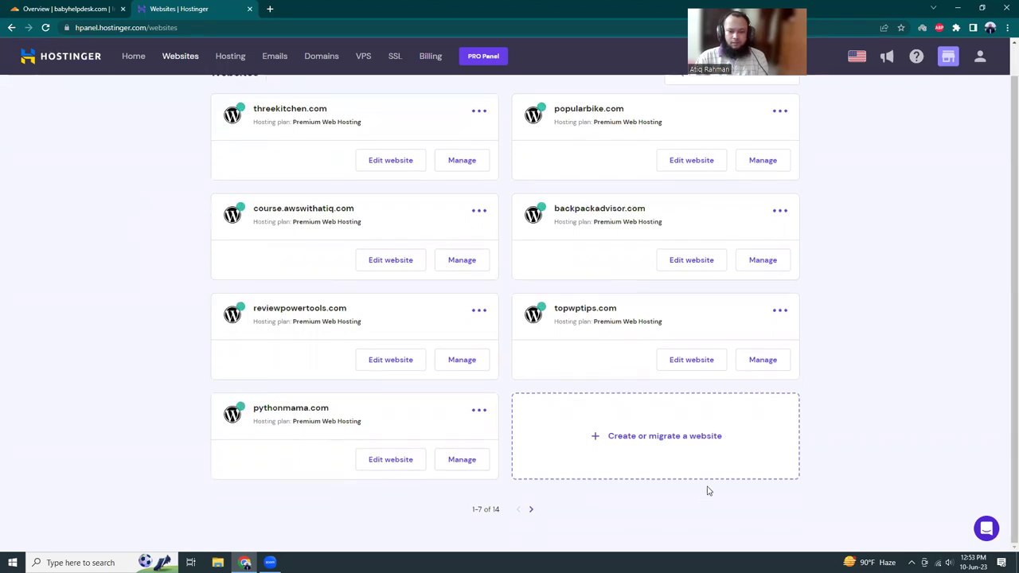
{"action": "left_click", "coordinate": [672, 445]}
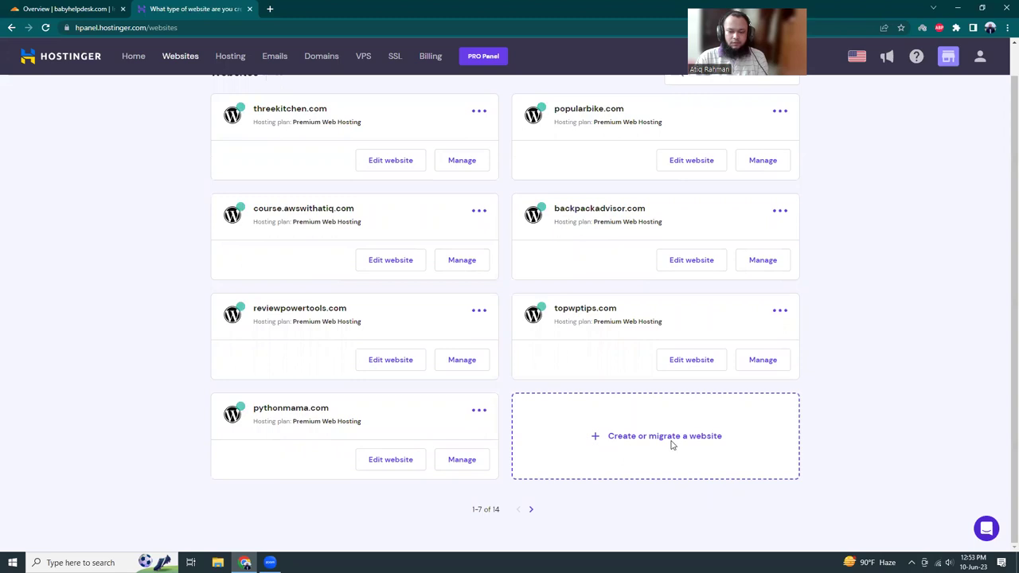
Choose Blog as the website type and create a new site instead of migrating.
{"action": "left_click", "coordinate": [79, 9]}
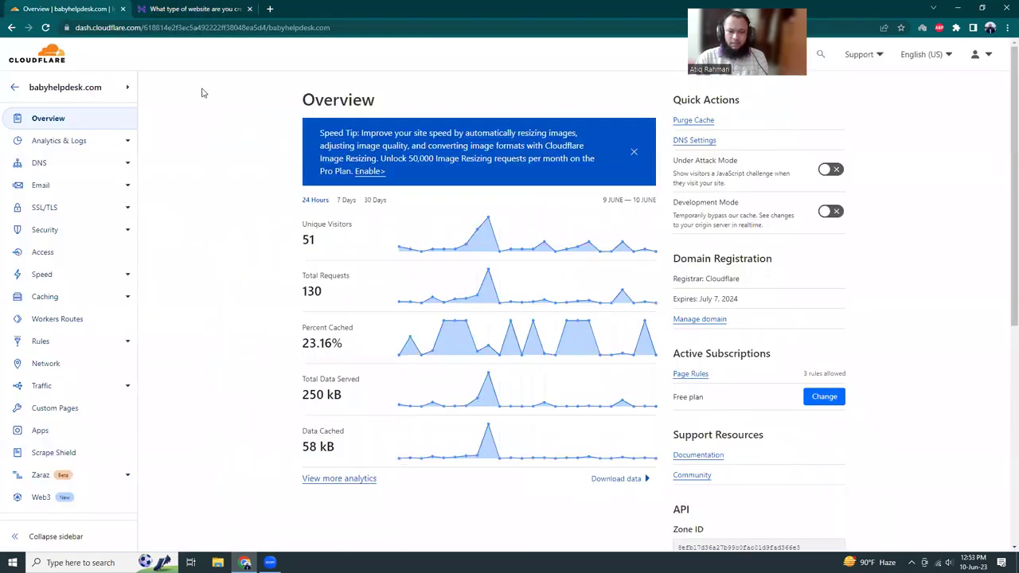
{"action": "left_click", "coordinate": [269, 28]}
{"action": "key", "text": "shift+End"}
{"action": "left_click", "coordinate": [203, 10]}
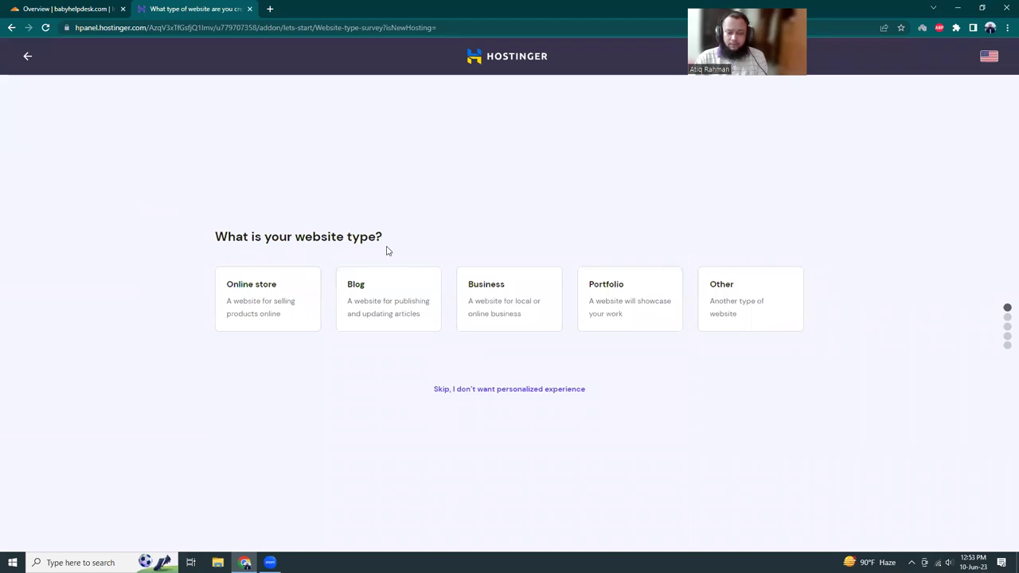
{"action": "left_click", "coordinate": [368, 305]}
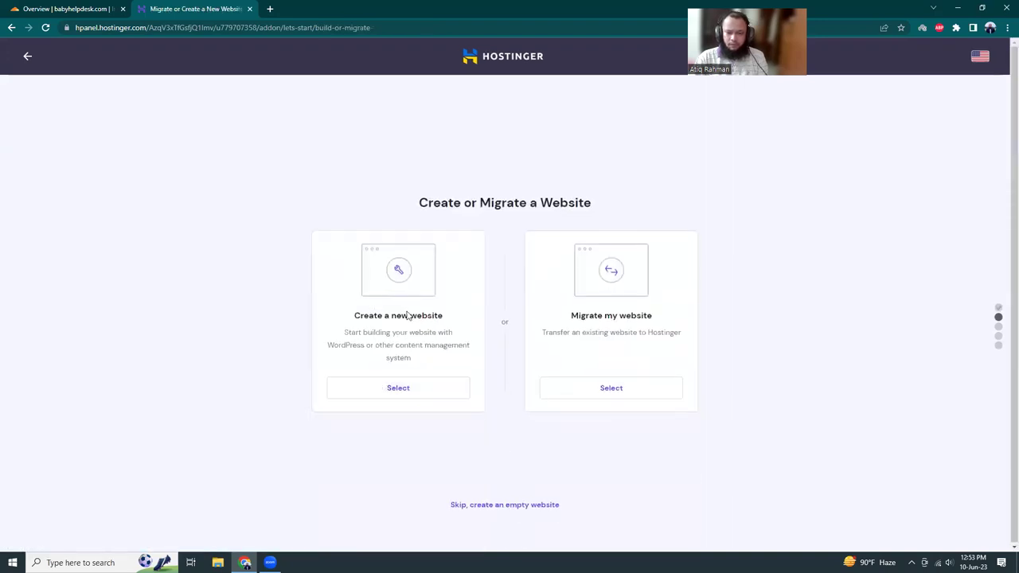
{"action": "left_click", "coordinate": [399, 387]}
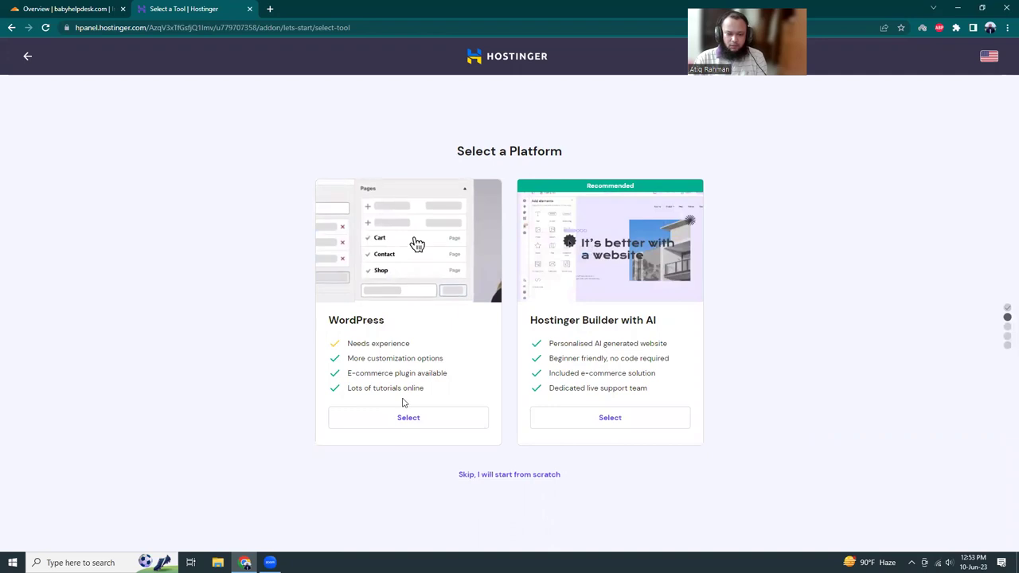
Pick WordPress and fill the administrator password with a generated strong password.
{"action": "left_click", "coordinate": [406, 424]}
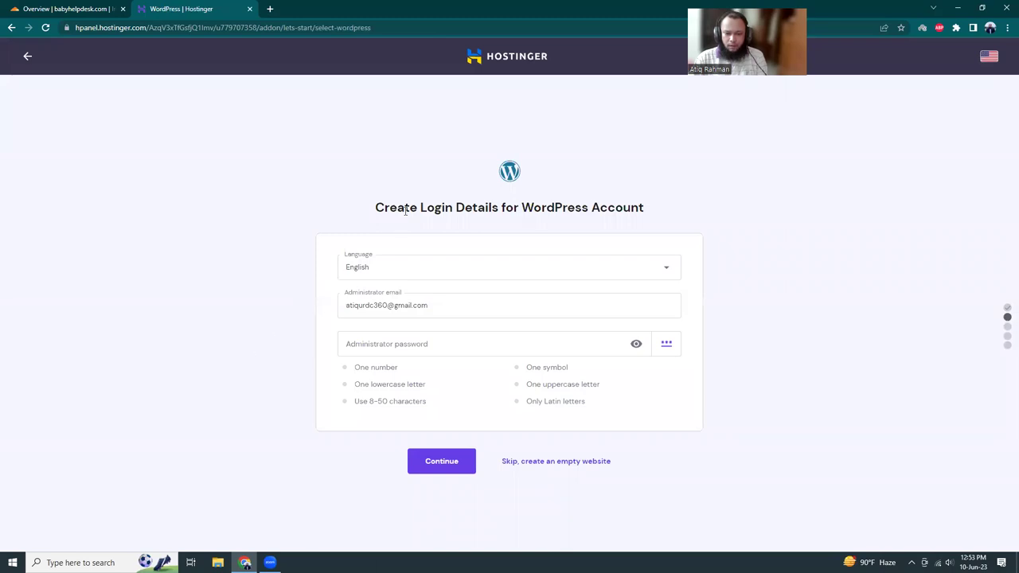
{"action": "left_click_drag", "start_coordinate": [405, 207], "coordinate": [620, 208]}
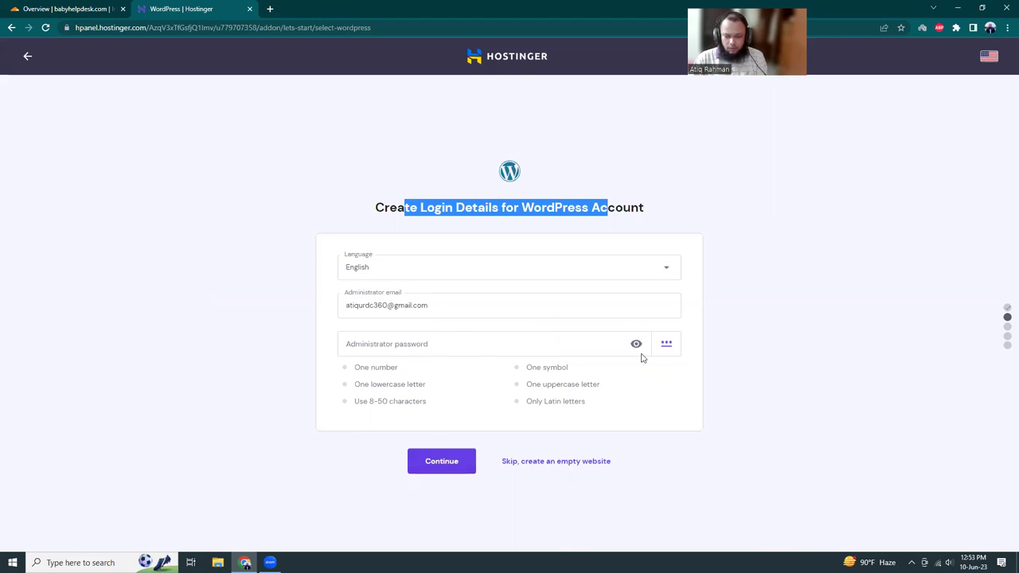
{"action": "left_click", "coordinate": [668, 346]}
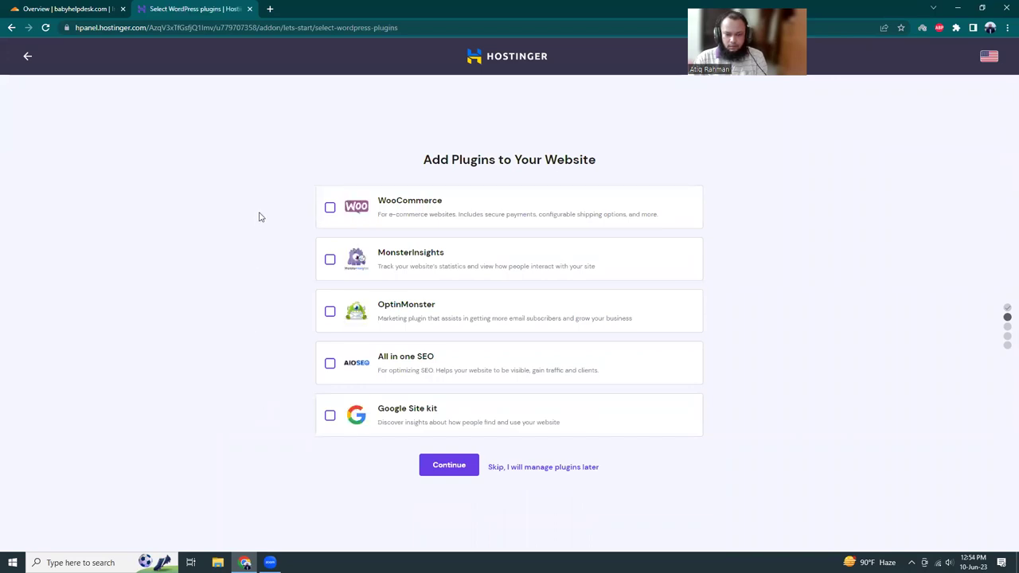
Tick Google Site kit as the only extra plugin and continue.
{"action": "left_click", "coordinate": [330, 417]}
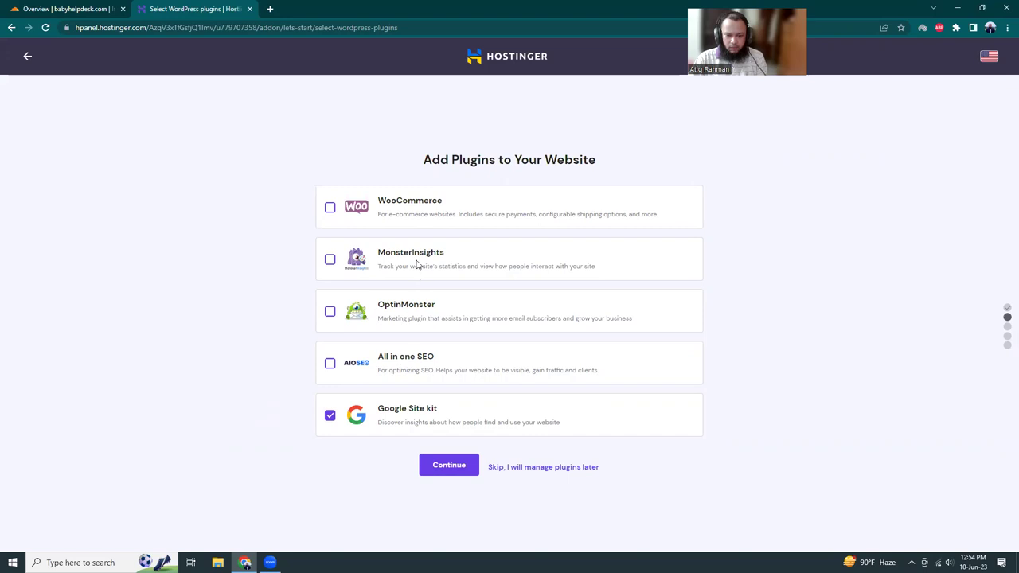
{"action": "left_click", "coordinate": [439, 467]}
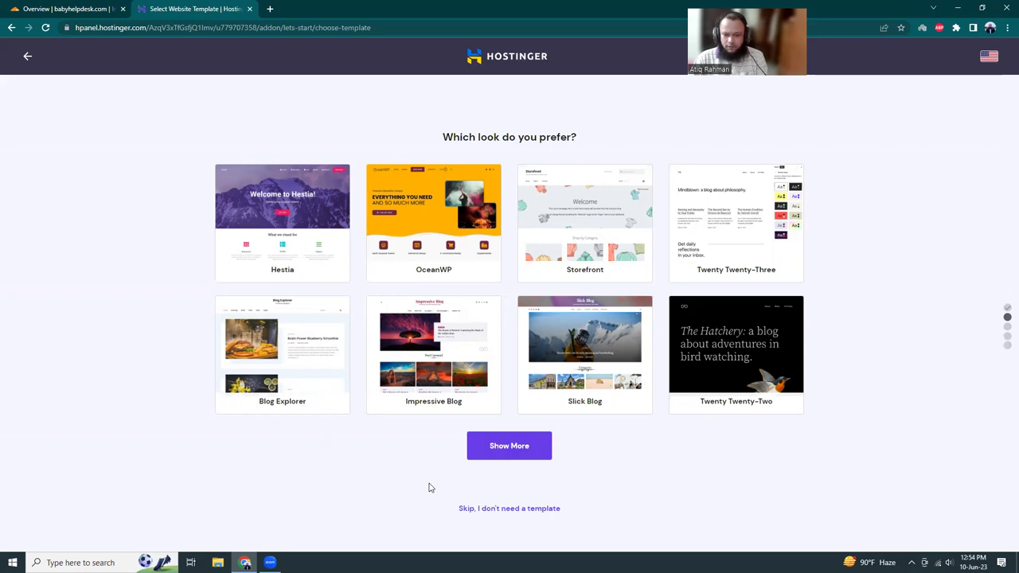
{"action": "mouse_move", "coordinate": [735, 222]}
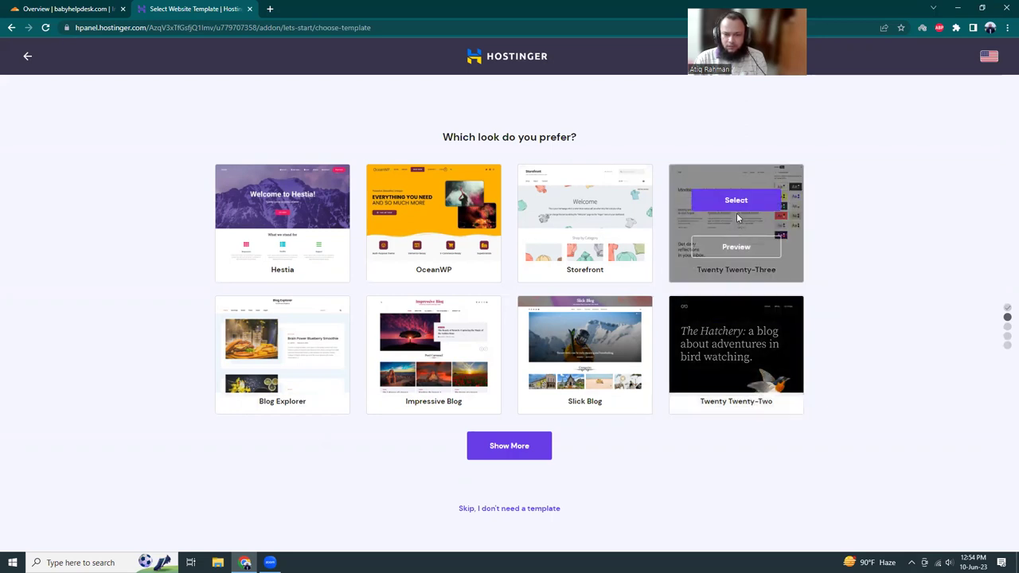
Choose the Twenty Twenty-Three website template.
{"action": "left_click", "coordinate": [738, 201]}
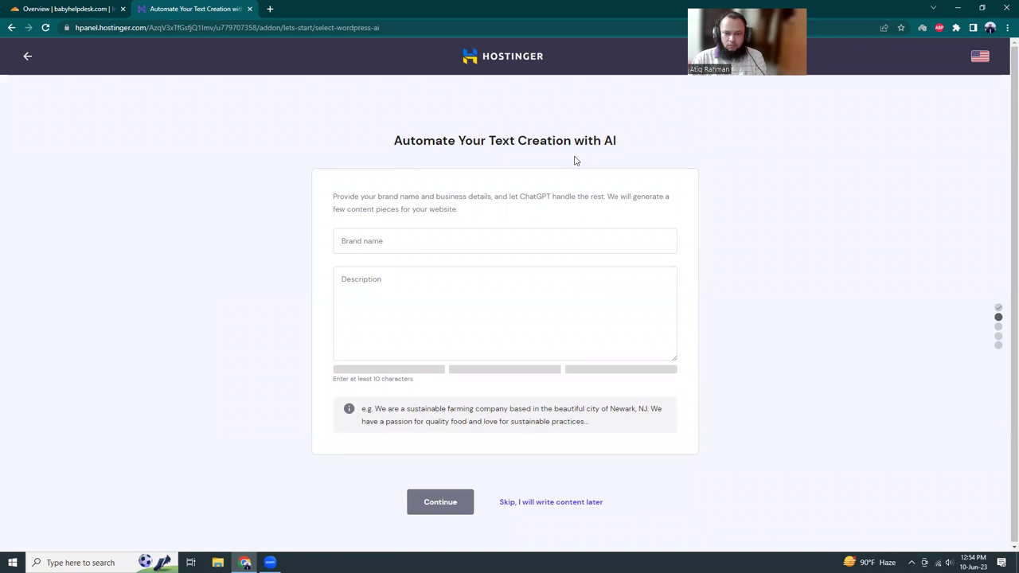
{"action": "left_click_drag", "start_coordinate": [442, 141], "coordinate": [592, 136]}
{"action": "left_click", "coordinate": [592, 136]}
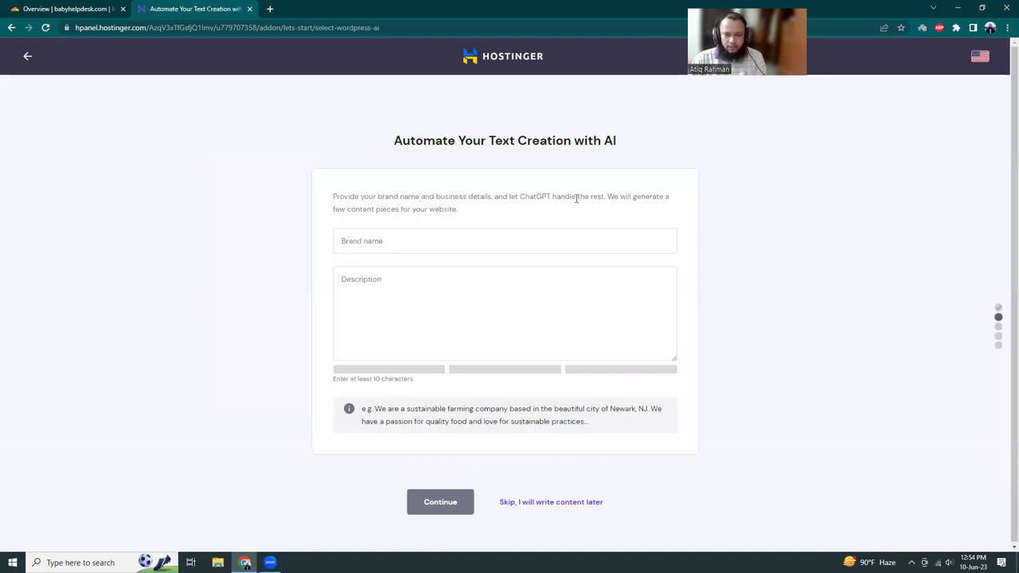
{"action": "left_click_drag", "start_coordinate": [369, 209], "coordinate": [445, 210]}
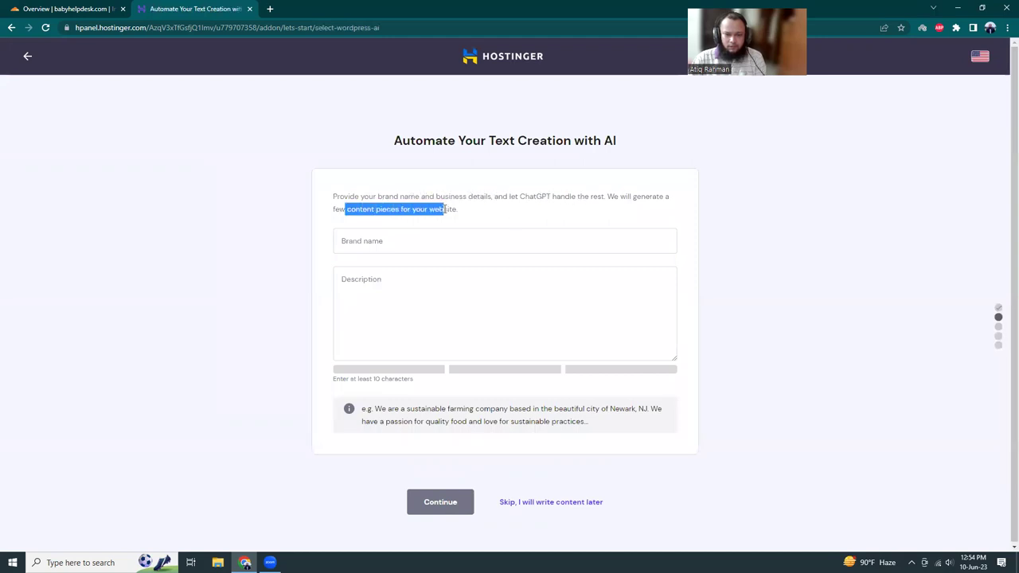
Enter brand name Baby HelpDesk and a helpdesk description for babies and parents.
{"action": "left_click", "coordinate": [488, 213]}
{"action": "left_click", "coordinate": [475, 243]}
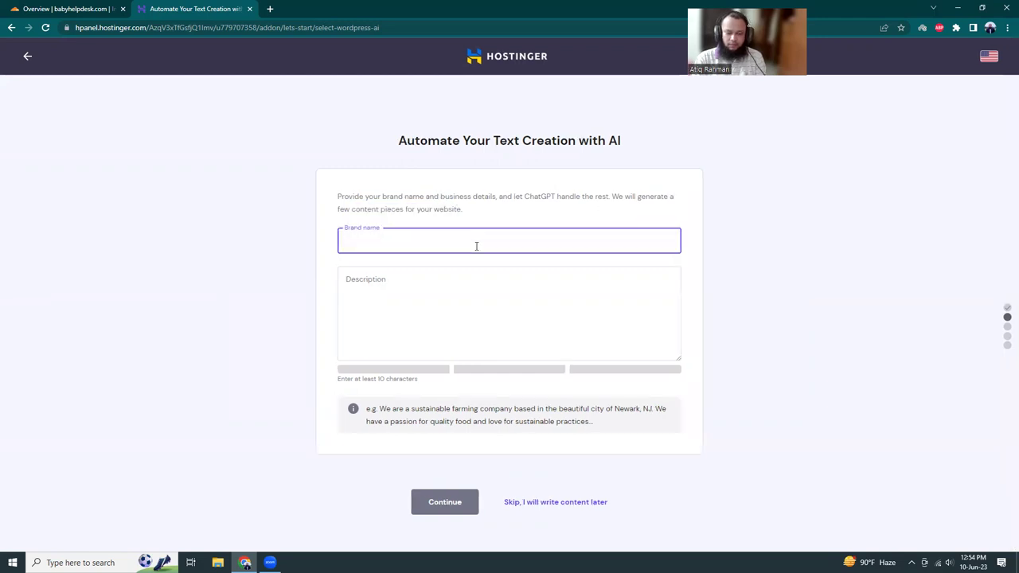
{"action": "type", "text": "Baby HelpDesk"}
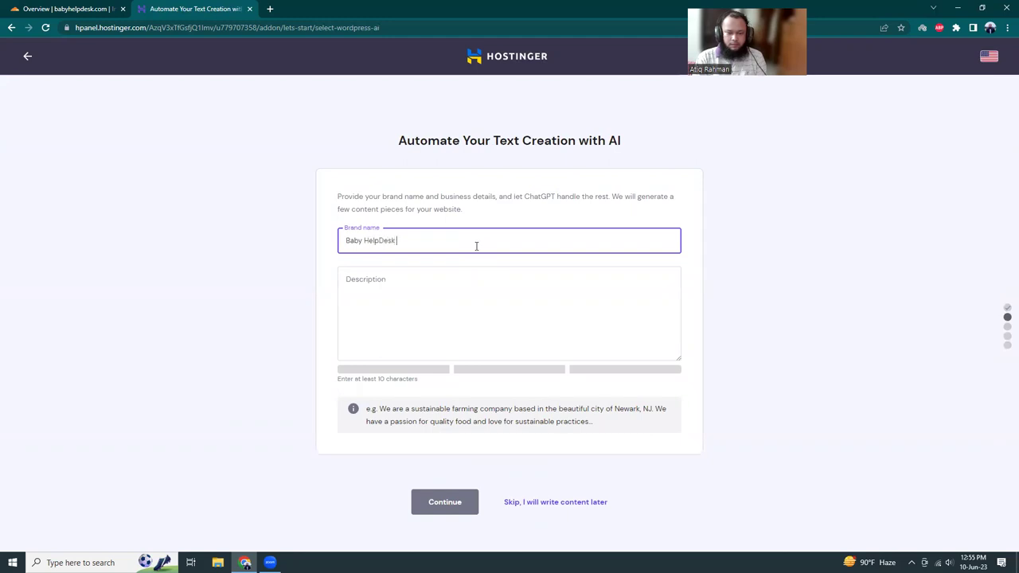
{"action": "left_click", "coordinate": [459, 286]}
{"action": "type", "text": "Helpde"}
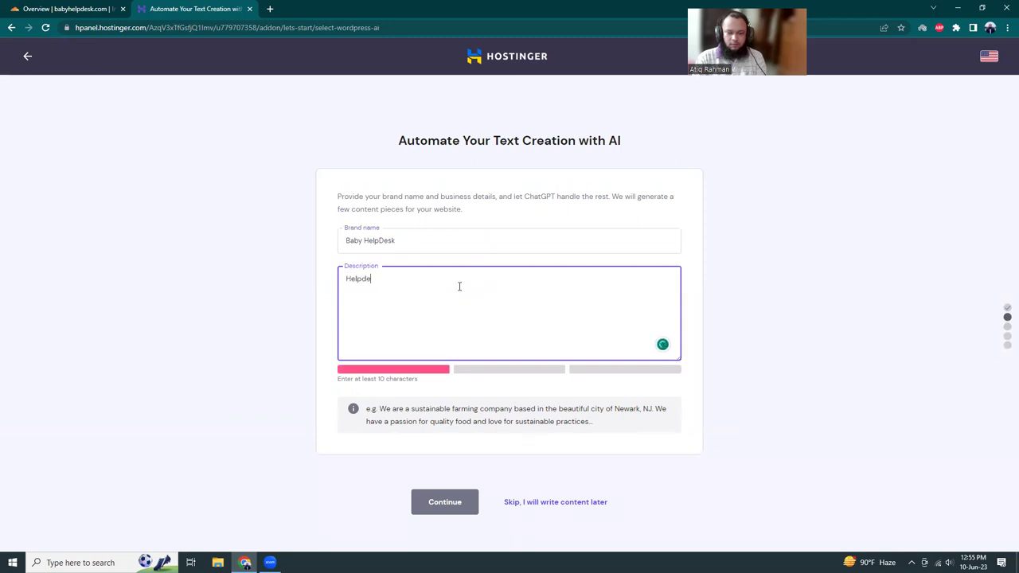
{"action": "type", "text": "sk related to babies and parents"}
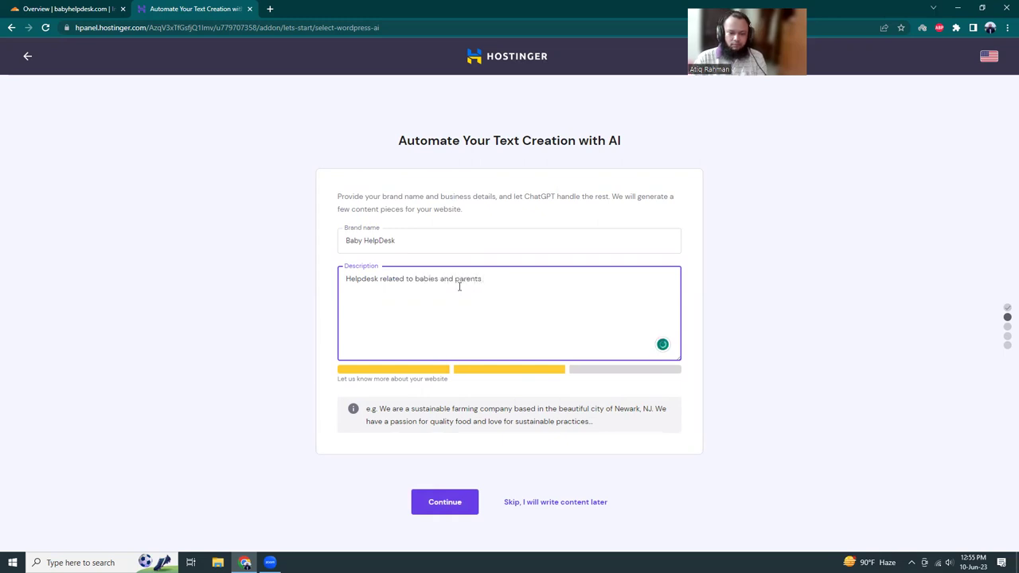
{"action": "left_click", "coordinate": [280, 332]}
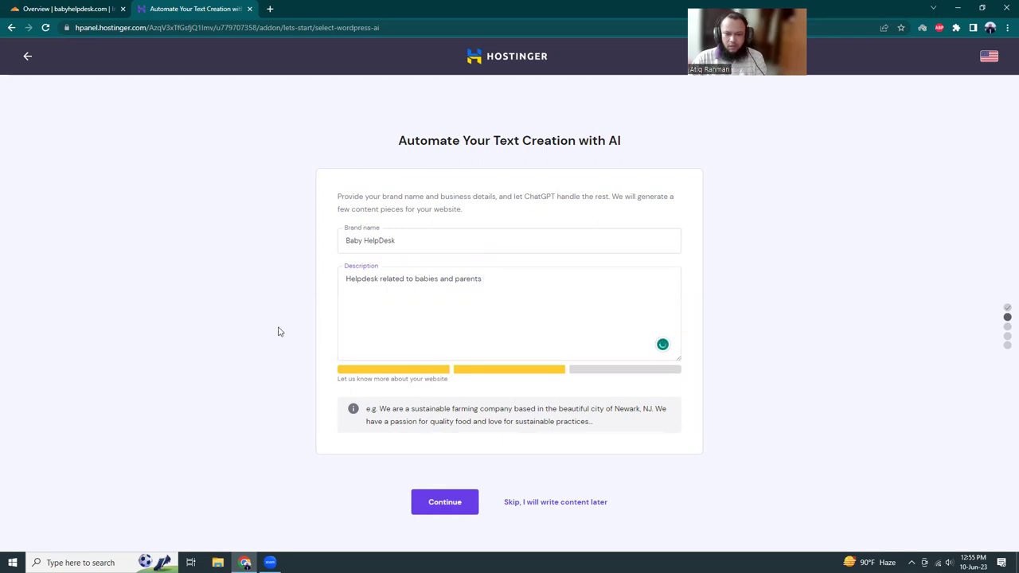
Choose 'Use an Existing Domain' for naming the website.
{"action": "left_click", "coordinate": [432, 504]}
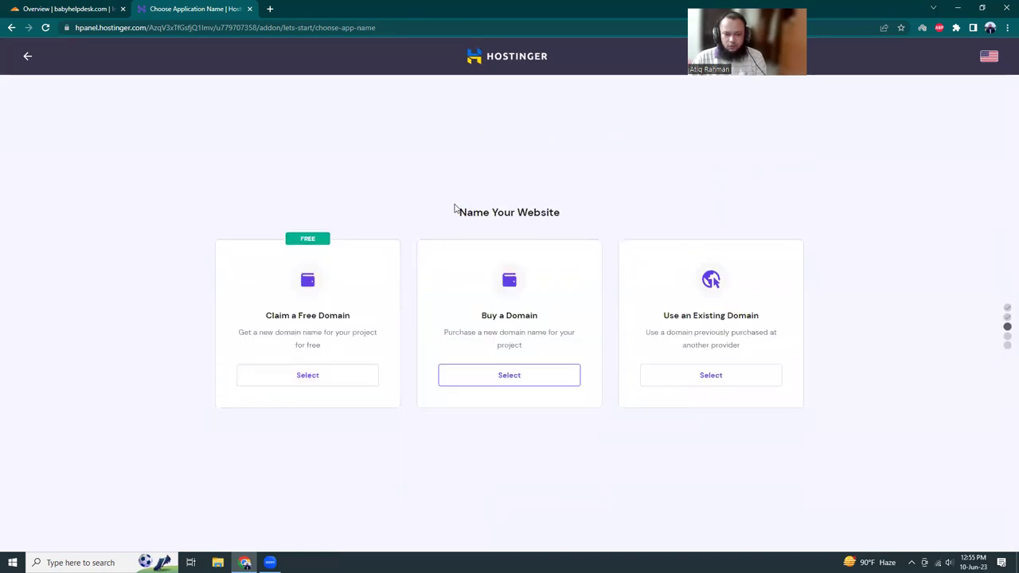
{"action": "left_click_drag", "start_coordinate": [457, 210], "coordinate": [527, 212]}
{"action": "left_click", "coordinate": [529, 211]}
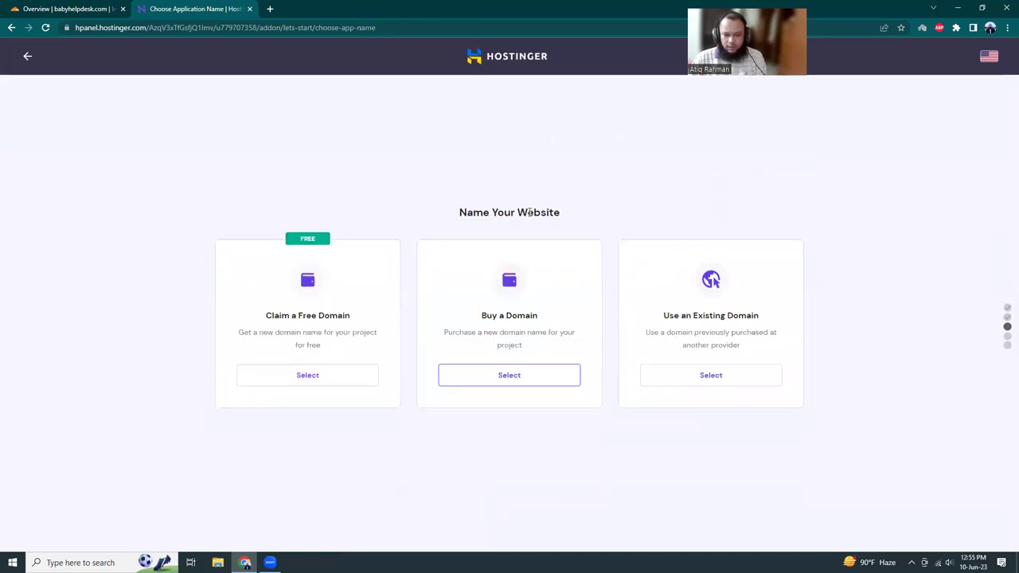
{"action": "left_click", "coordinate": [719, 379]}
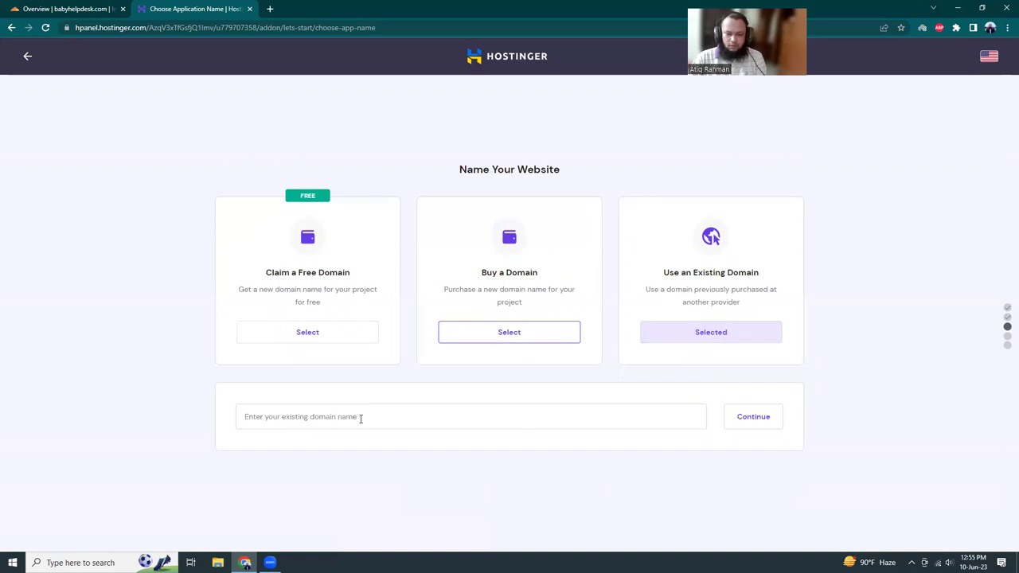
Copy babyhelpdesk.com from Cloudflare and submit it as the site's domain.
{"action": "left_click", "coordinate": [83, 11]}
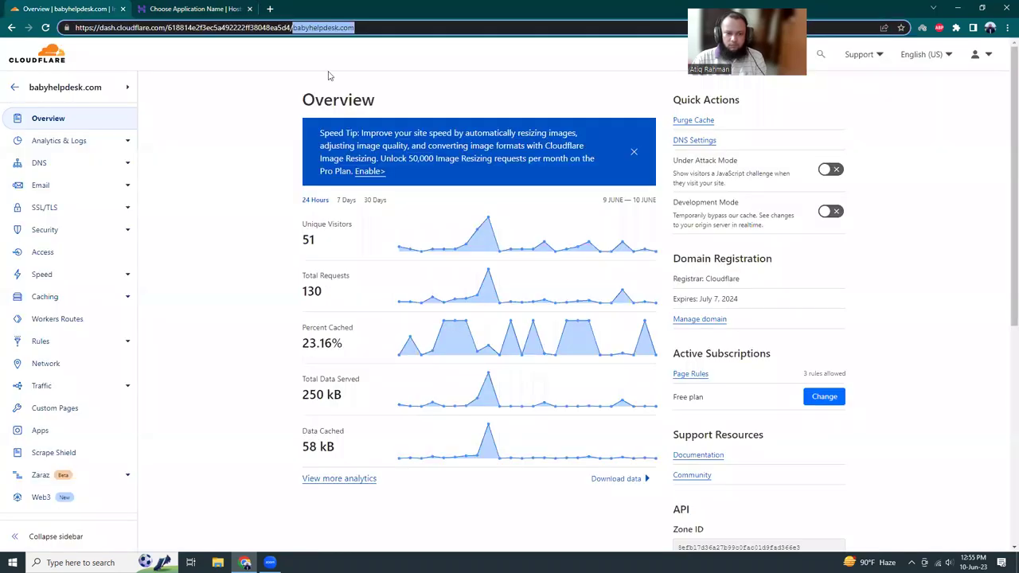
{"action": "right_click", "coordinate": [338, 28]}
{"action": "left_click", "coordinate": [364, 101]}
{"action": "left_click", "coordinate": [195, 9]}
{"action": "left_click", "coordinate": [409, 414]}
{"action": "key", "text": "ctrl+v"}
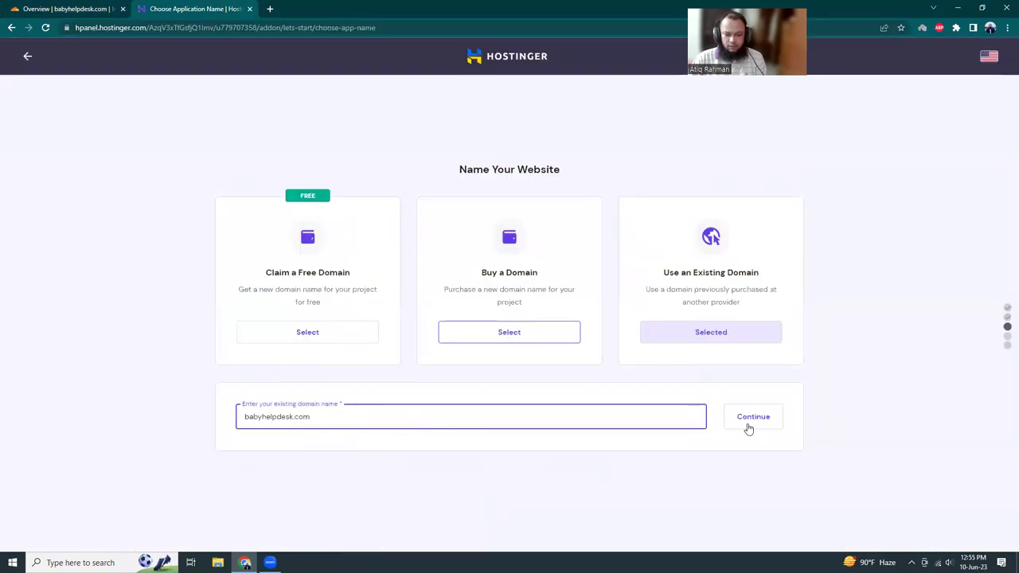
{"action": "left_click", "coordinate": [750, 416]}
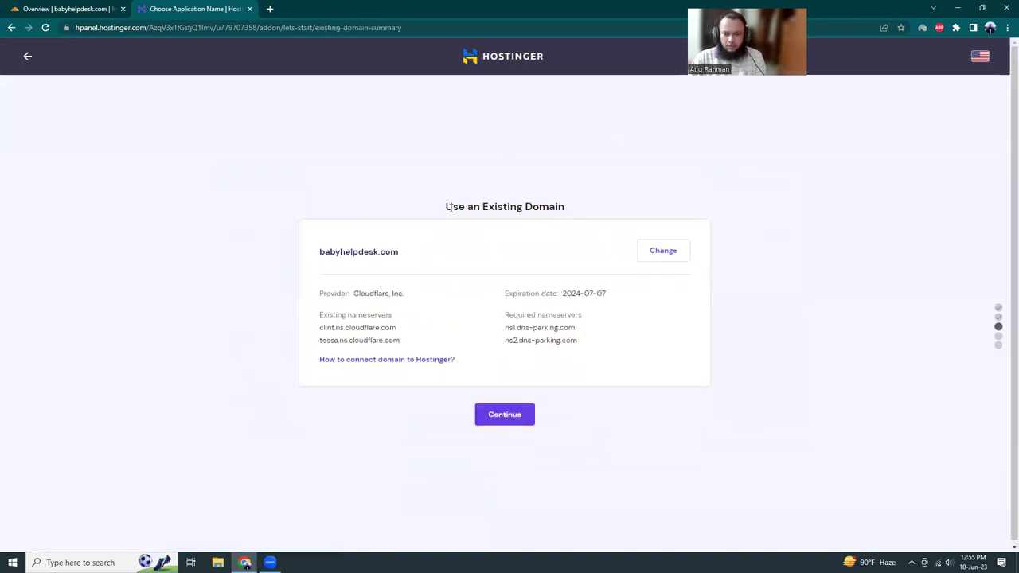
Accept the nameserver summary to start building the site.
{"action": "left_click_drag", "start_coordinate": [450, 207], "coordinate": [558, 208]}
{"action": "left_click", "coordinate": [534, 211]}
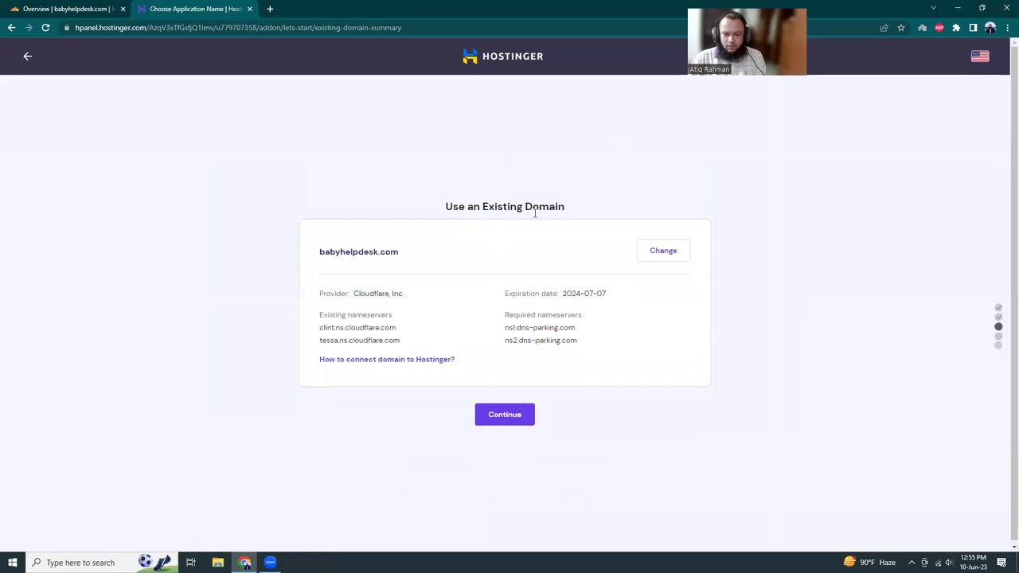
{"action": "left_click", "coordinate": [501, 421]}
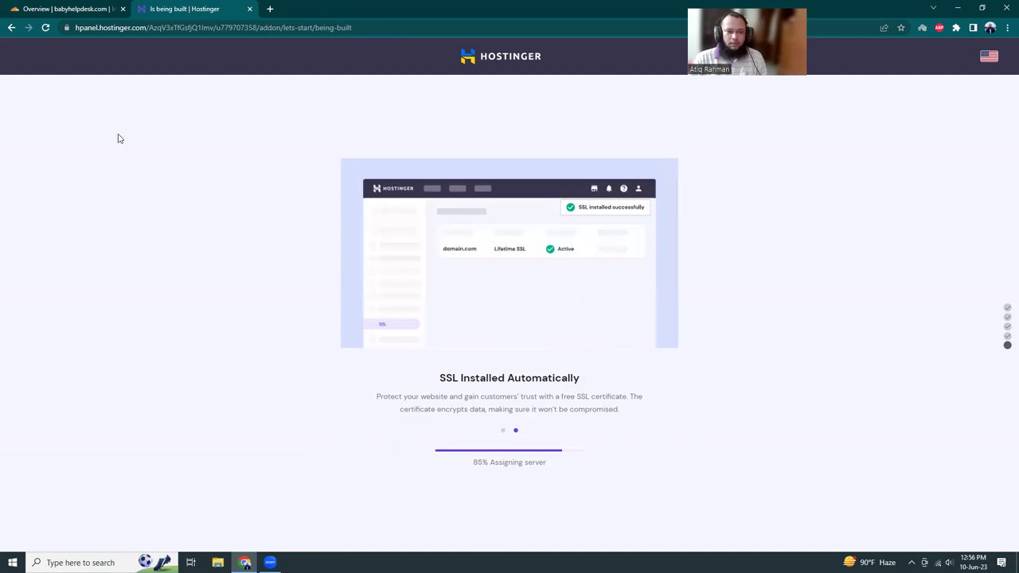
Switch to the Cloudflare overview for babyhelpdesk.com while the build sits at 85%.
{"action": "left_click", "coordinate": [63, 11]}
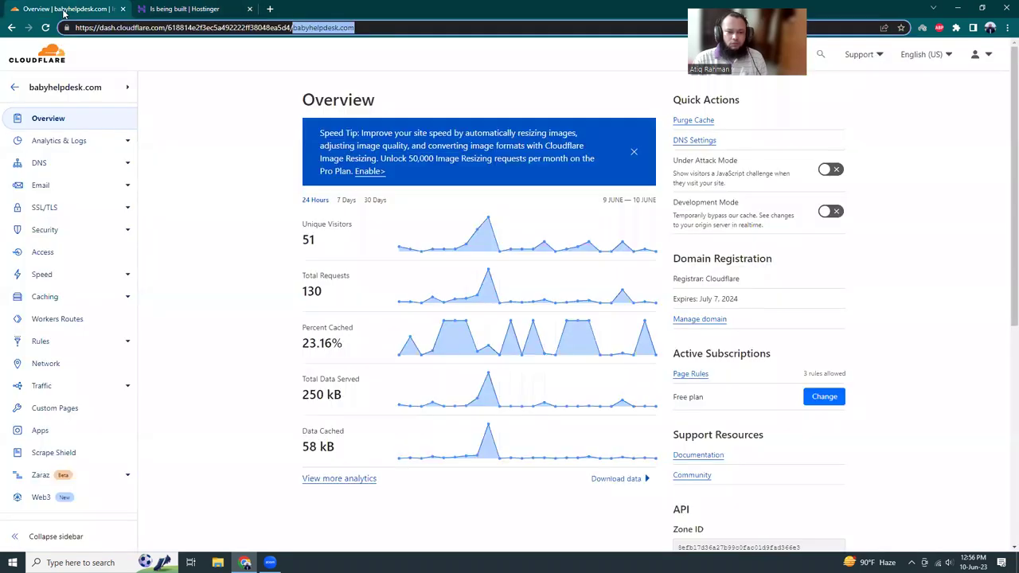
Open babyhelpdesk.com's DNS records in Cloudflare, then return to the finished Hostinger build.
{"action": "left_click", "coordinate": [39, 164]}
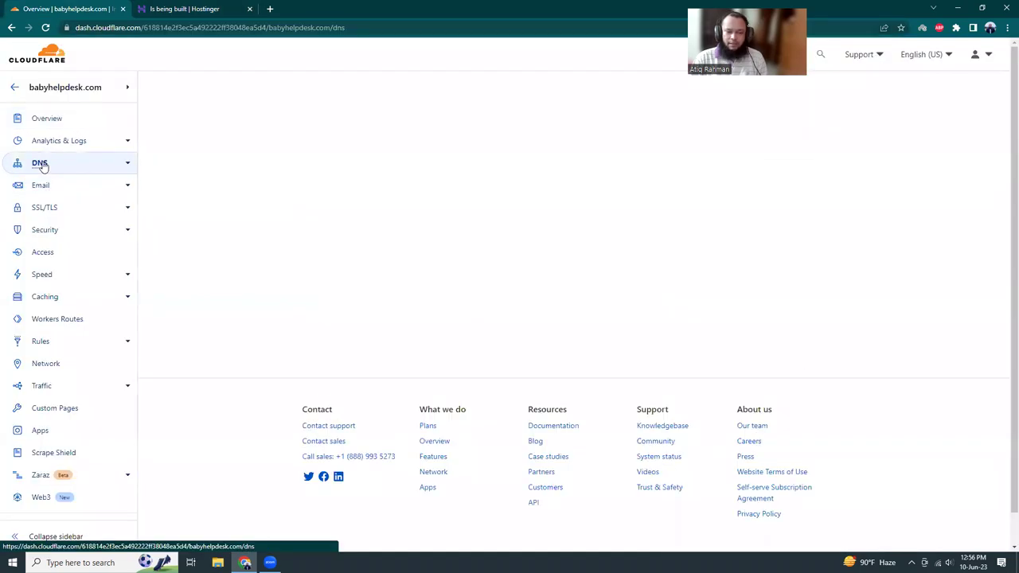
{"action": "key", "text": "ctrl+Tab"}
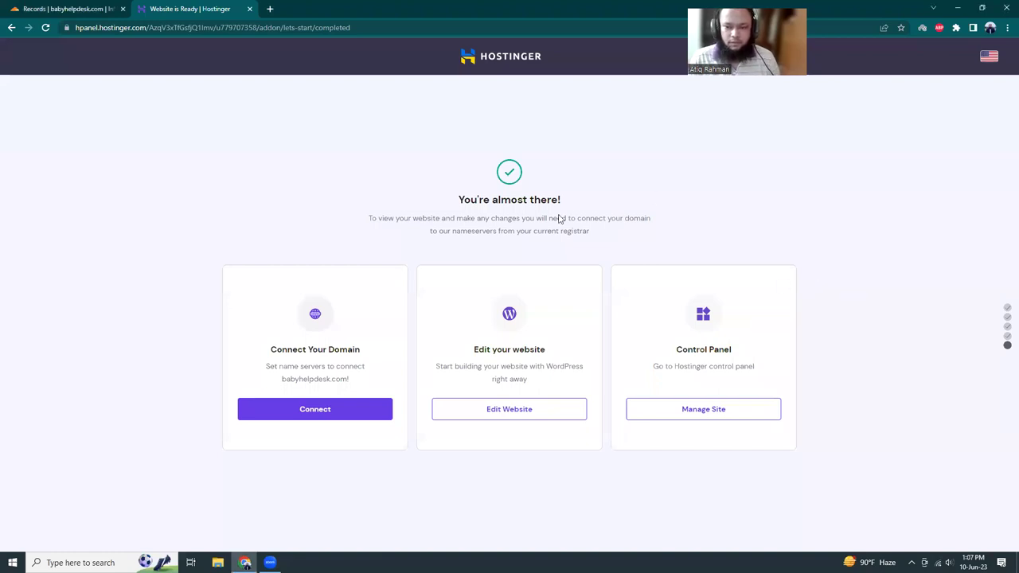
{"action": "left_click_drag", "start_coordinate": [388, 218], "coordinate": [573, 223]}
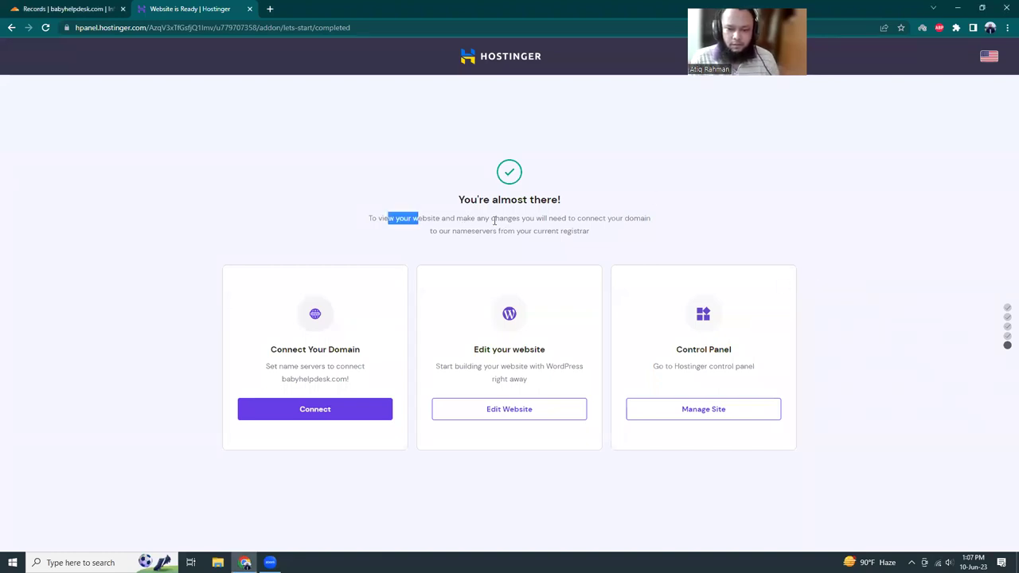
{"action": "left_click", "coordinate": [572, 223]}
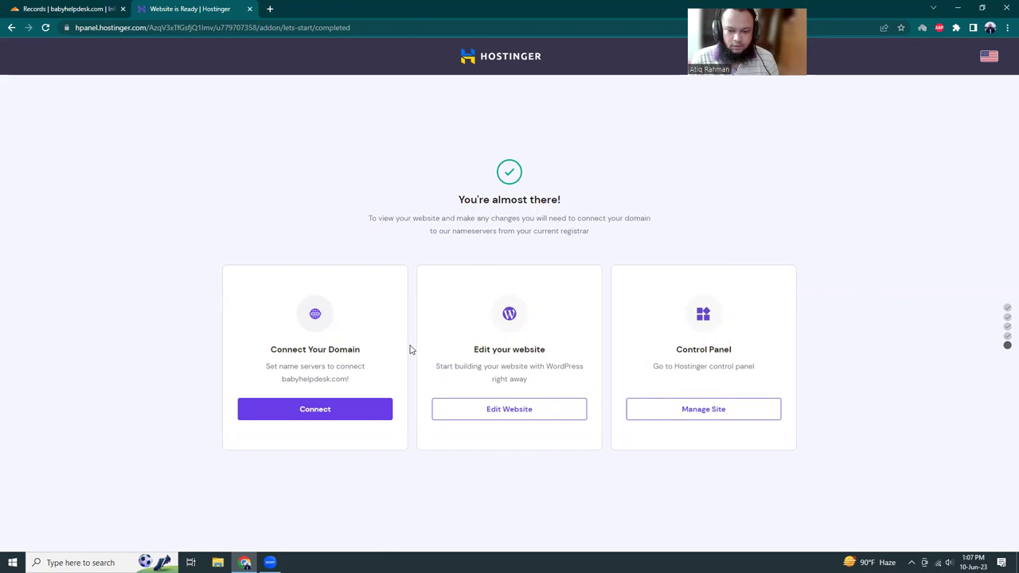
{"action": "left_click", "coordinate": [328, 415]}
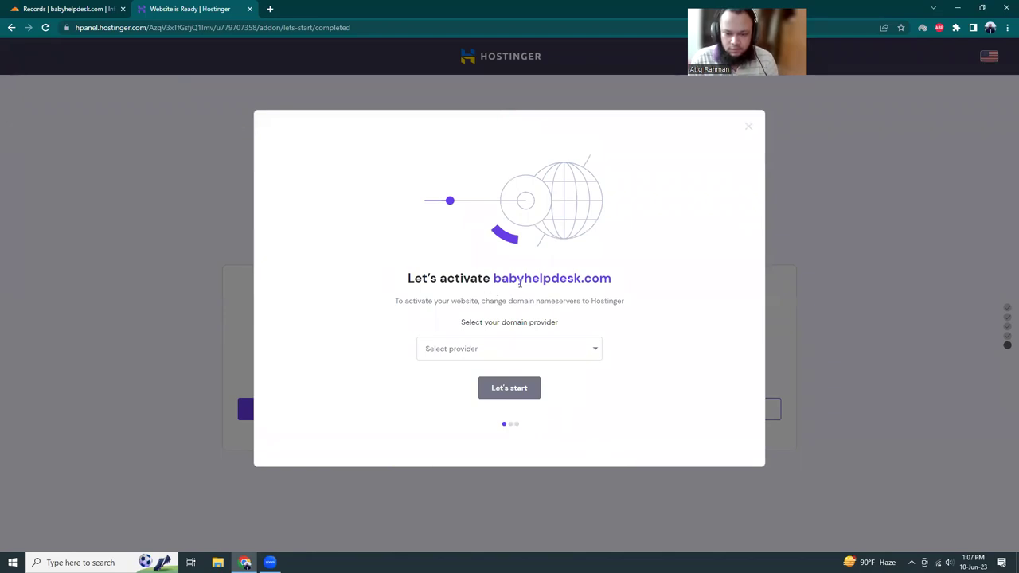
{"action": "left_click", "coordinate": [481, 355]}
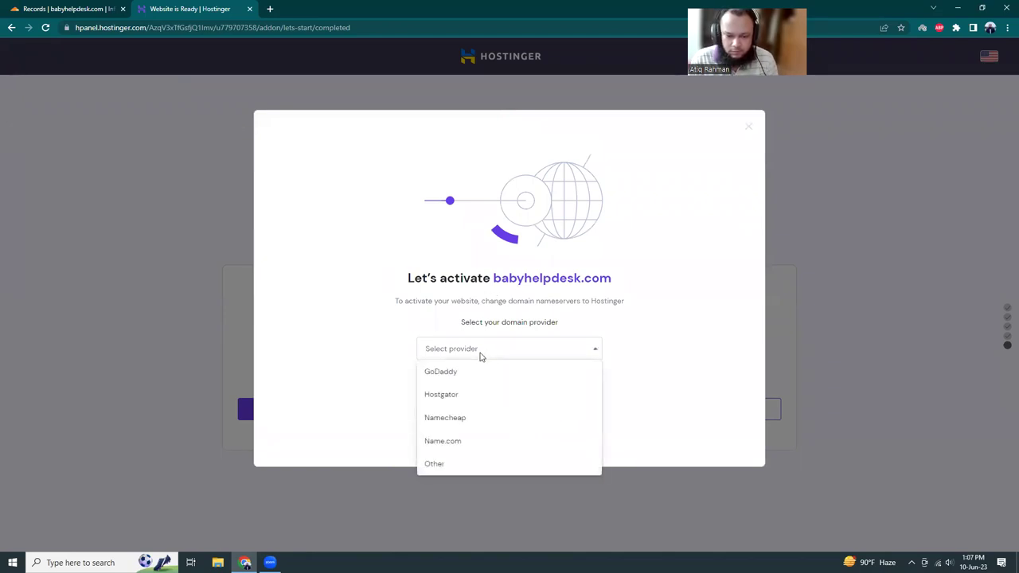
{"action": "left_click", "coordinate": [634, 307]}
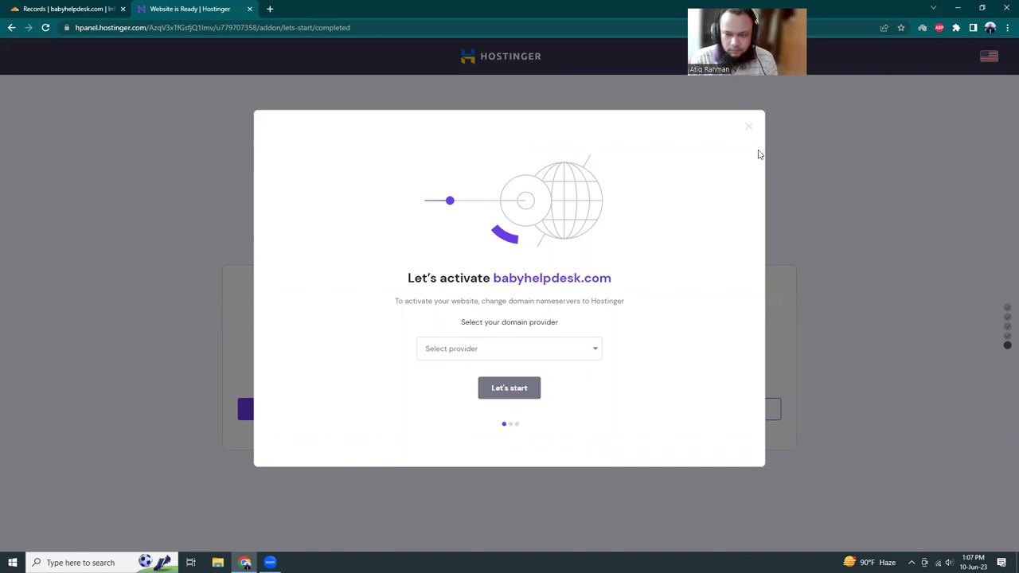
{"action": "left_click", "coordinate": [748, 127]}
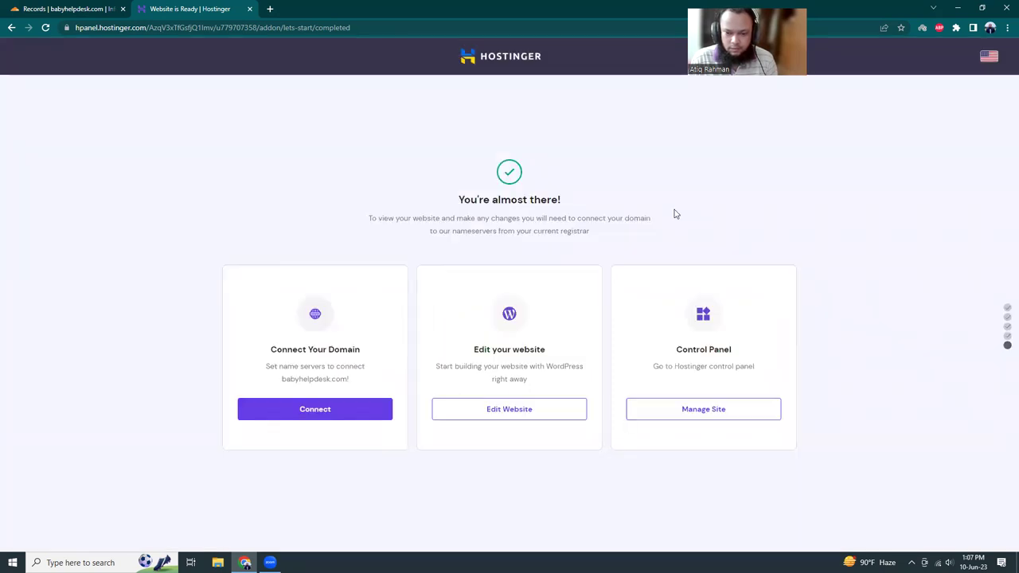
Open the new site's WordPress admin and its Hostinger control panel.
{"action": "left_click", "coordinate": [510, 414]}
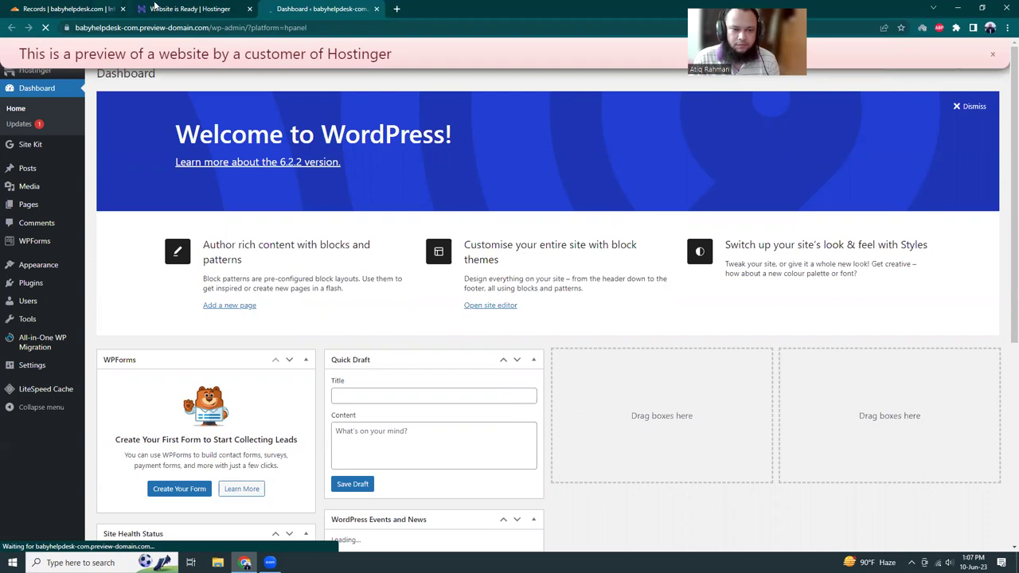
{"action": "left_click", "coordinate": [156, 8]}
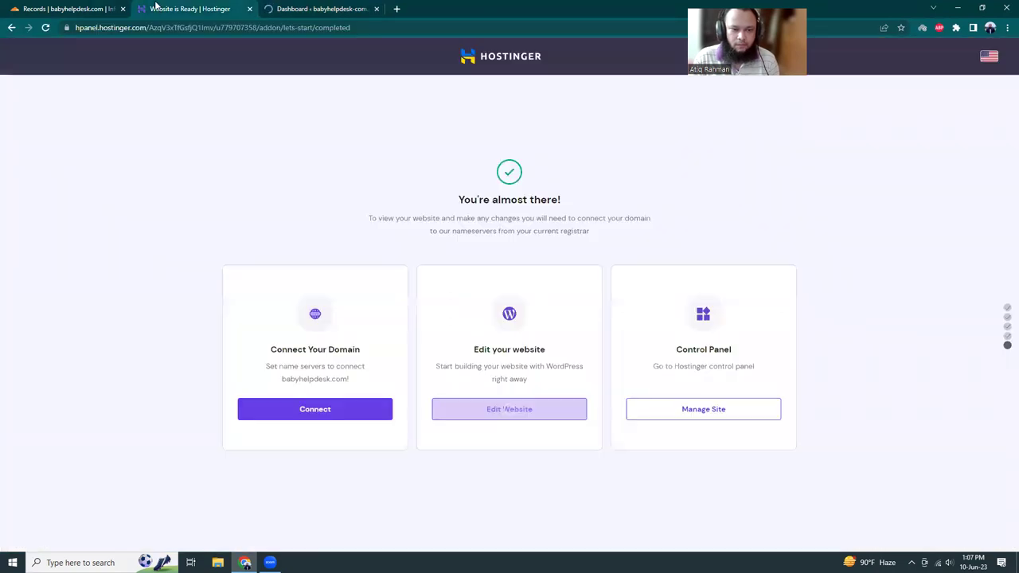
{"action": "left_click", "coordinate": [733, 420]}
Review WordPress updates and the six published baby-care posts.
{"action": "left_click", "coordinate": [425, 8]}
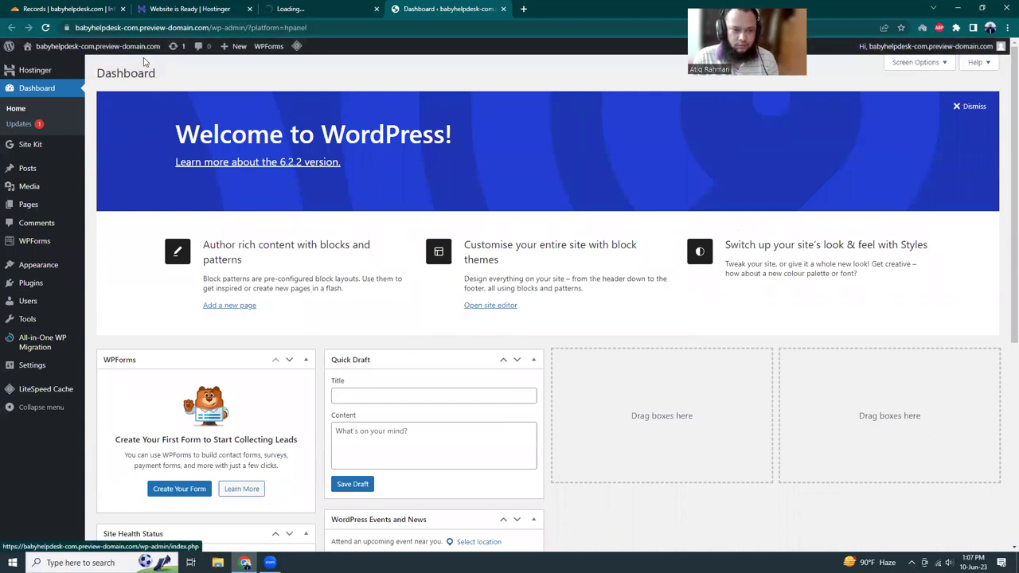
{"action": "left_click", "coordinate": [176, 46]}
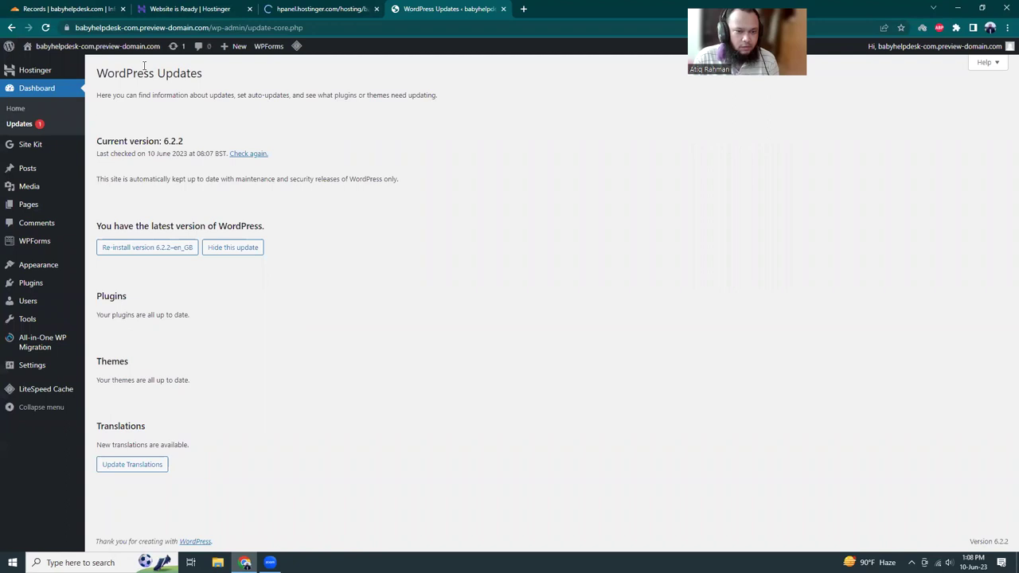
{"action": "left_click", "coordinate": [175, 47]}
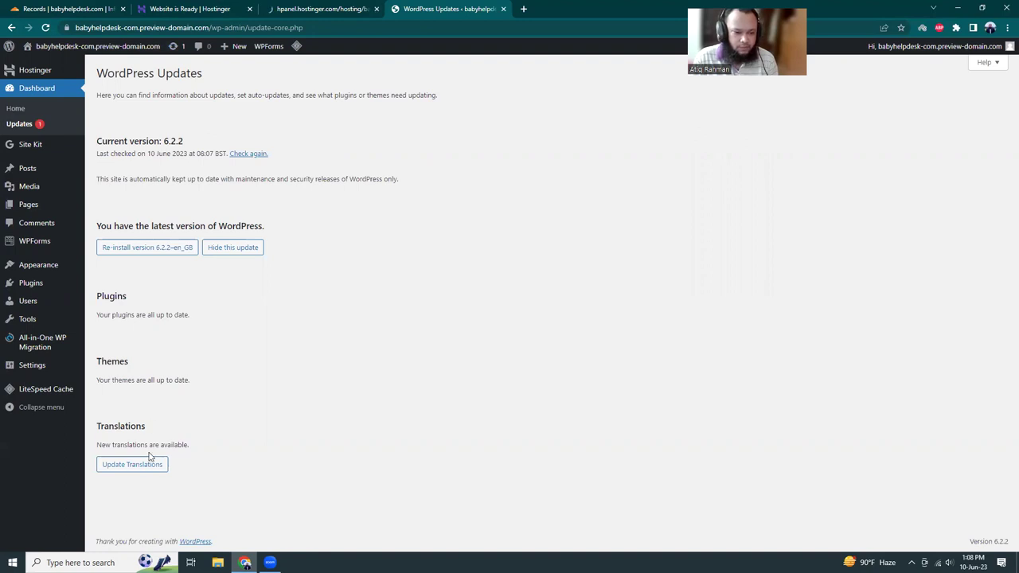
{"action": "left_click", "coordinate": [32, 169]}
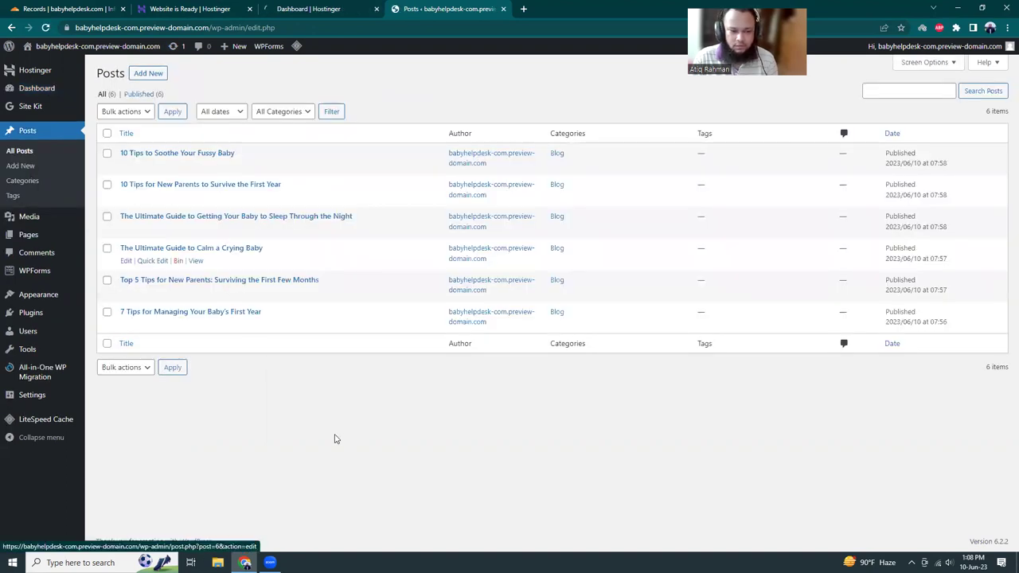
{"action": "left_click", "coordinate": [327, 16]}
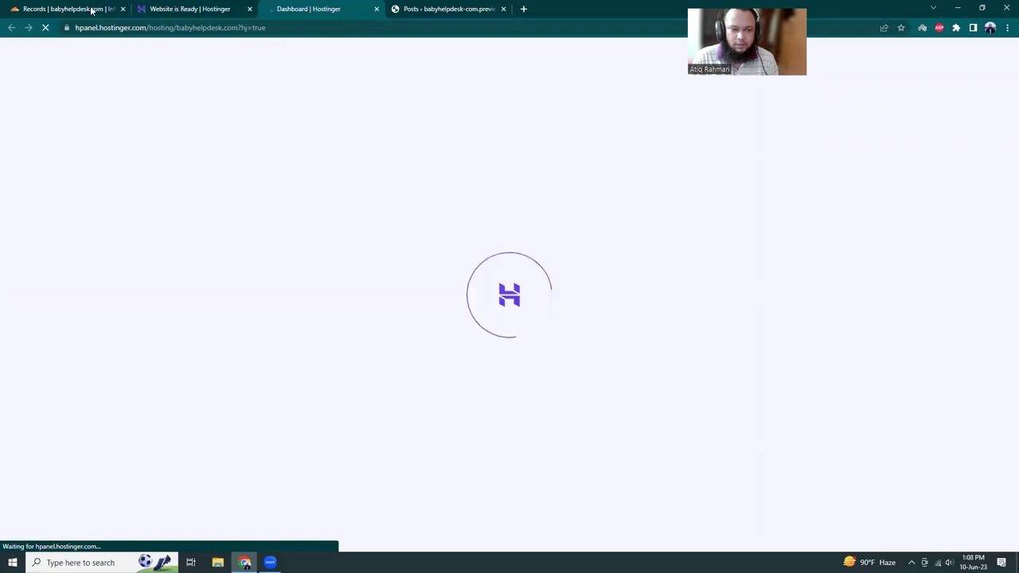
Open Cloudflare's root A record for editing and expand hPanel's Advanced settings.
{"action": "key", "text": "ctrl+1"}
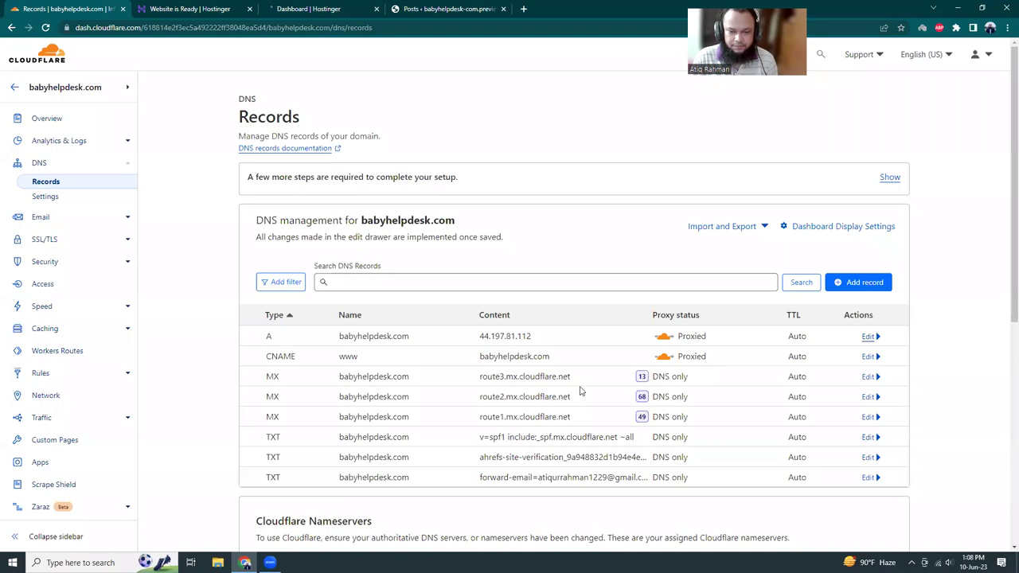
{"action": "left_click", "coordinate": [329, 10]}
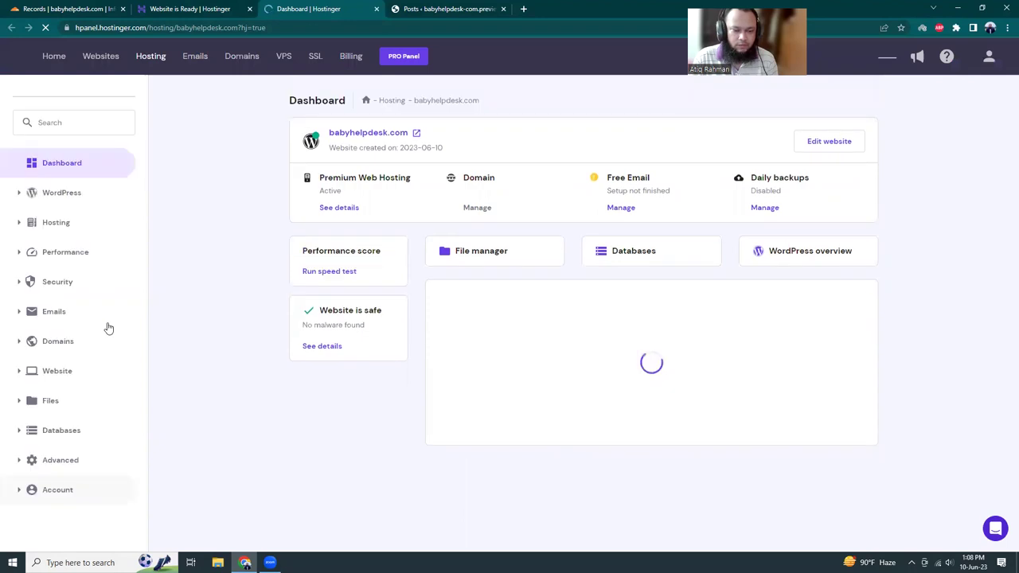
{"action": "left_click", "coordinate": [22, 465]}
{"action": "scroll", "coordinate": [60, 382], "scroll_direction": "down", "scroll_amount": 2}
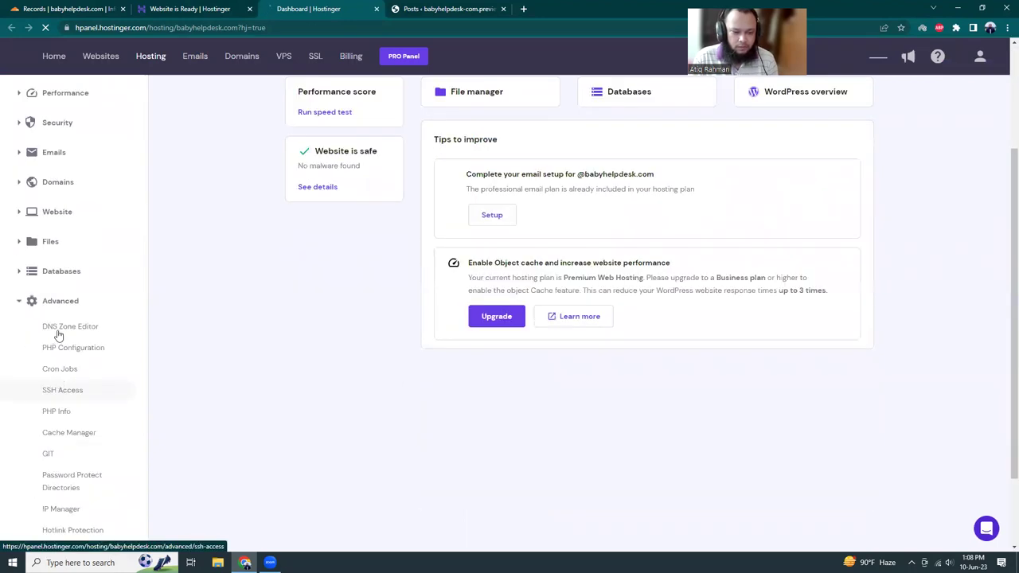
Select server IP 154.49.142.153 in hPanel's DNS Zone Editor for the Cloudflare A record.
{"action": "left_click", "coordinate": [58, 328]}
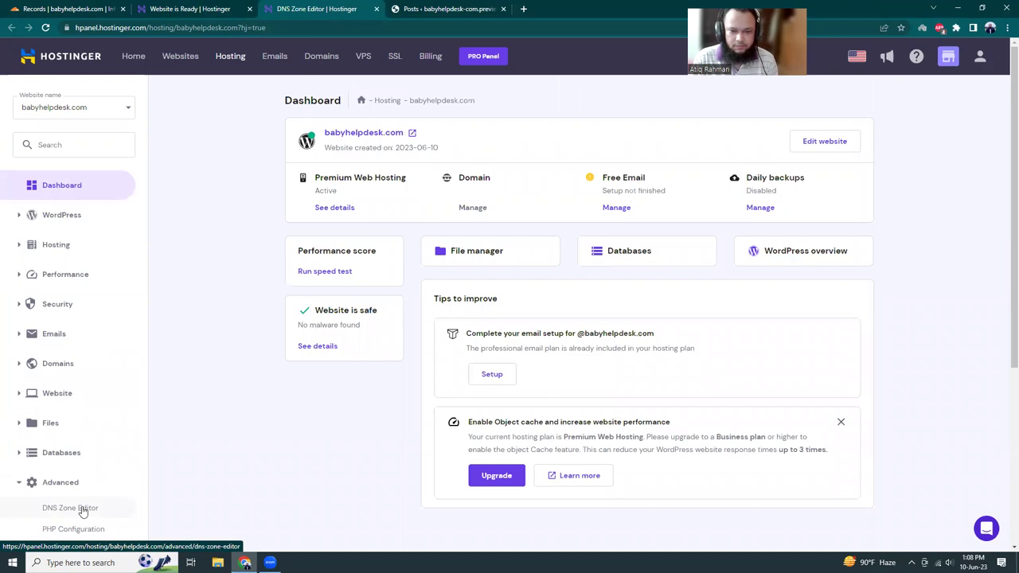
{"action": "left_click", "coordinate": [83, 510]}
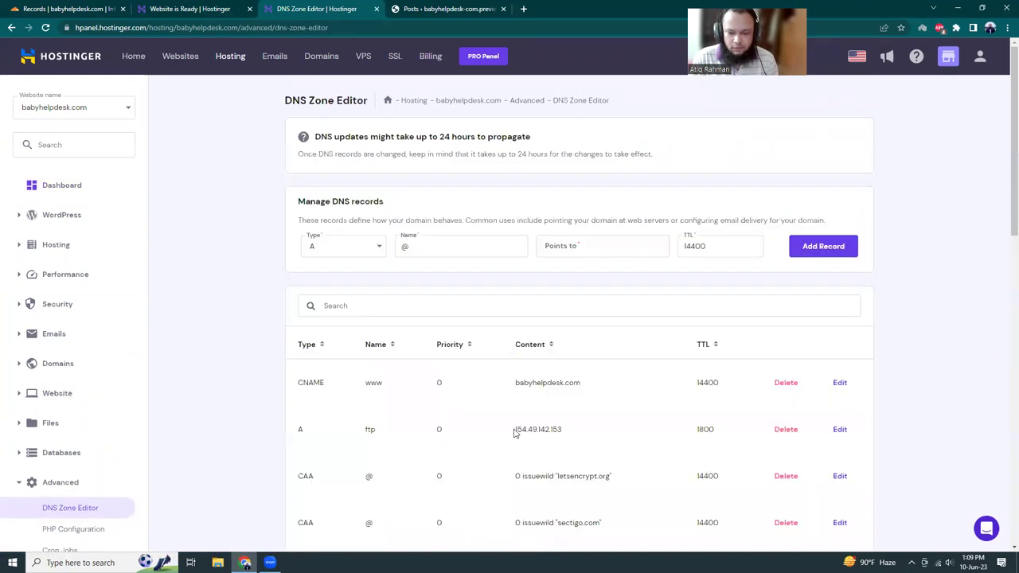
{"action": "double_click", "coordinate": [574, 434]}
{"action": "key", "text": "ctrl+c"}
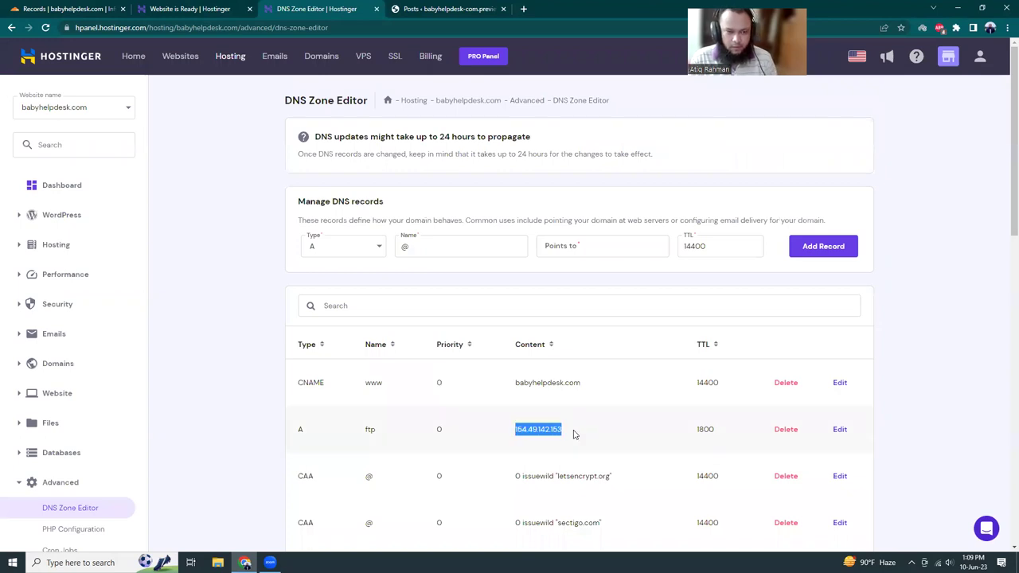
{"action": "left_click", "coordinate": [102, 9]}
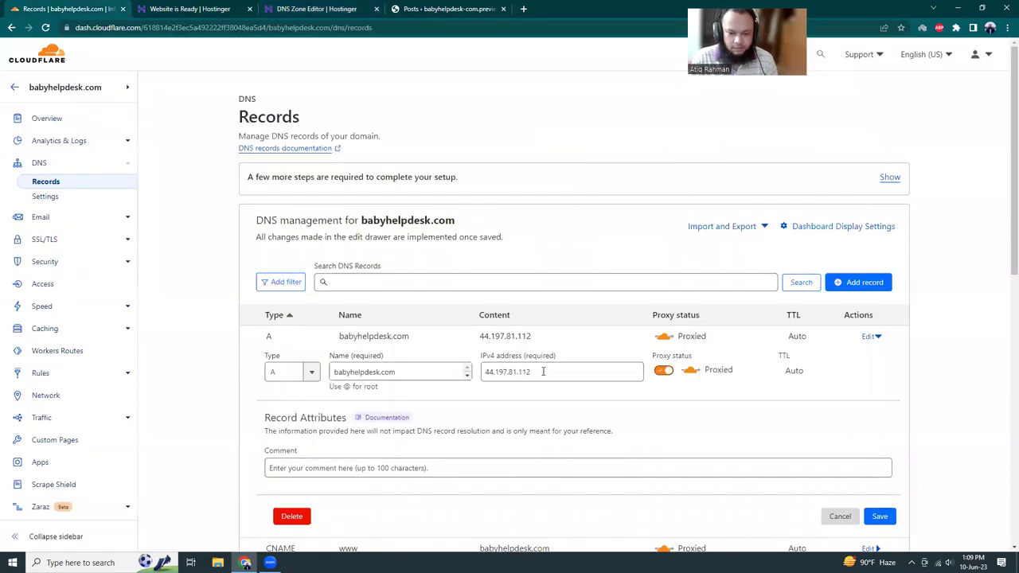
Change the A record's IPv4 to 154.49.142.153, set it DNS only, and save.
{"action": "left_click", "coordinate": [543, 371]}
{"action": "key", "text": "ctrl+a"}
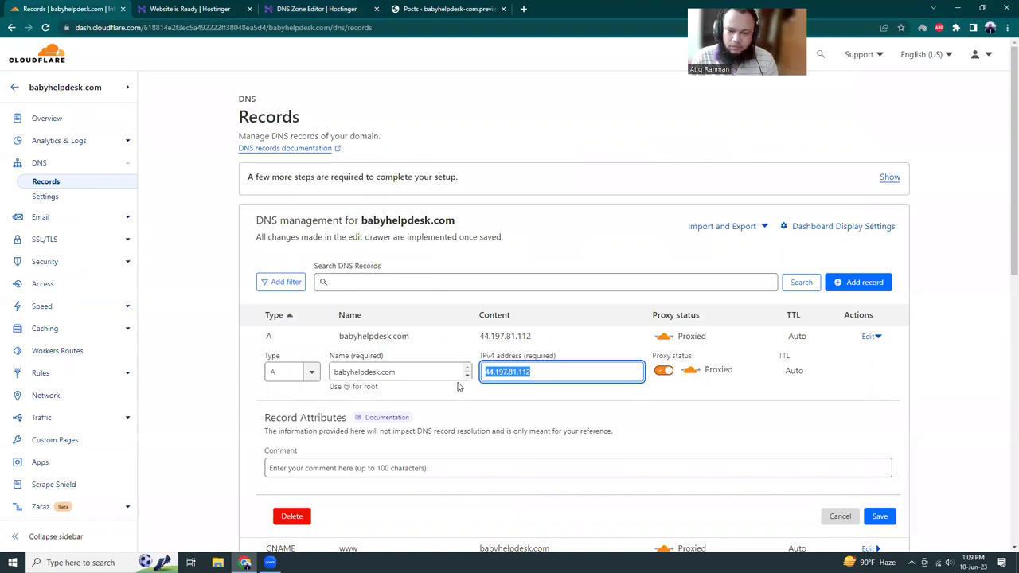
{"action": "key", "text": "ctrl+v"}
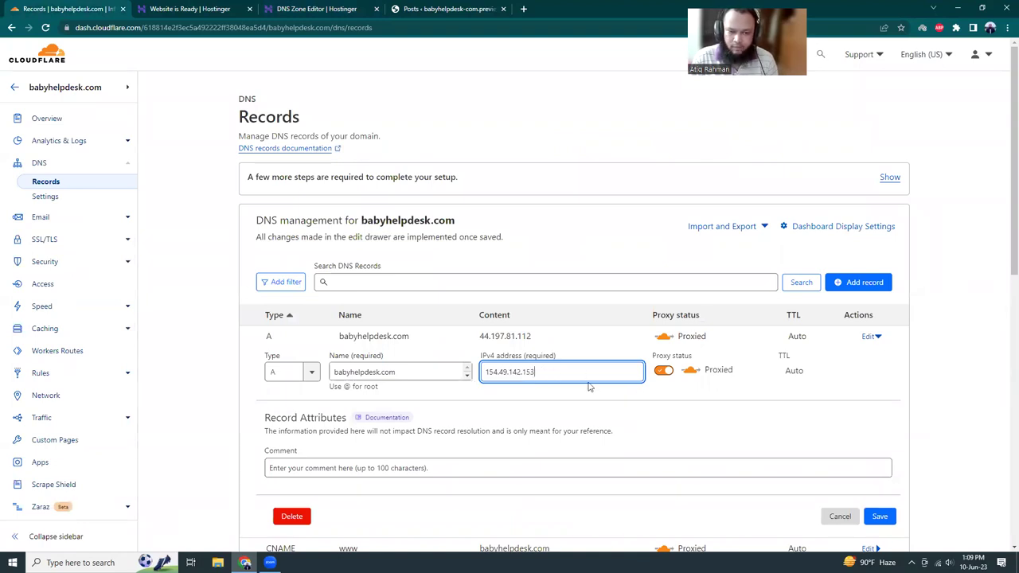
{"action": "left_click", "coordinate": [663, 370]}
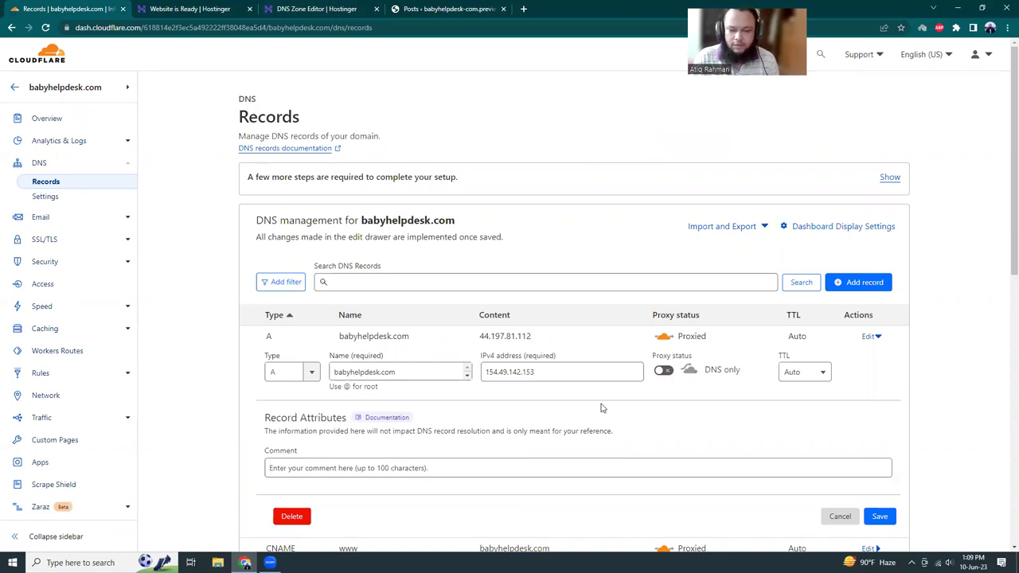
{"action": "scroll", "coordinate": [601, 408], "scroll_direction": "down", "scroll_amount": 2}
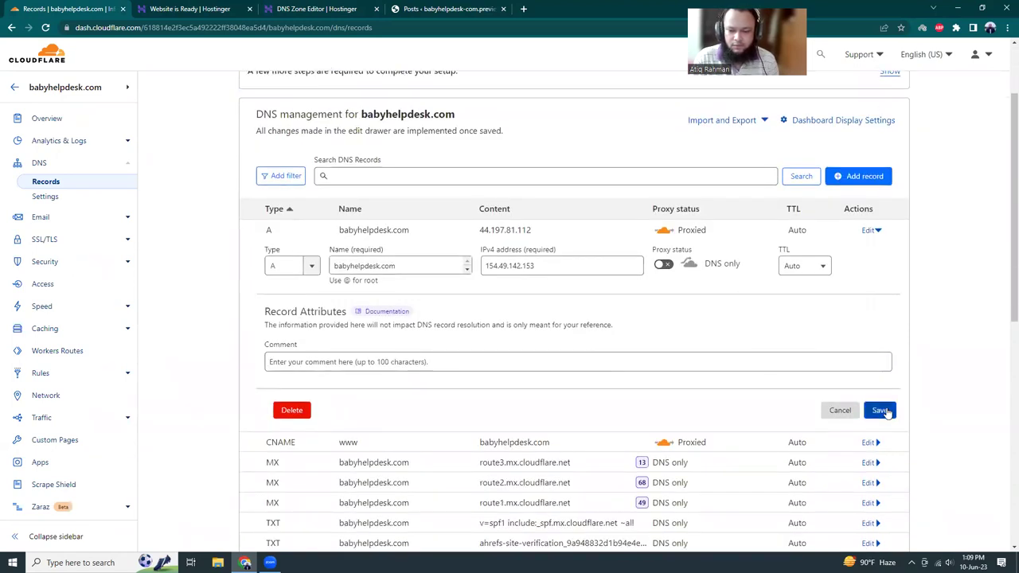
{"action": "left_click", "coordinate": [886, 410]}
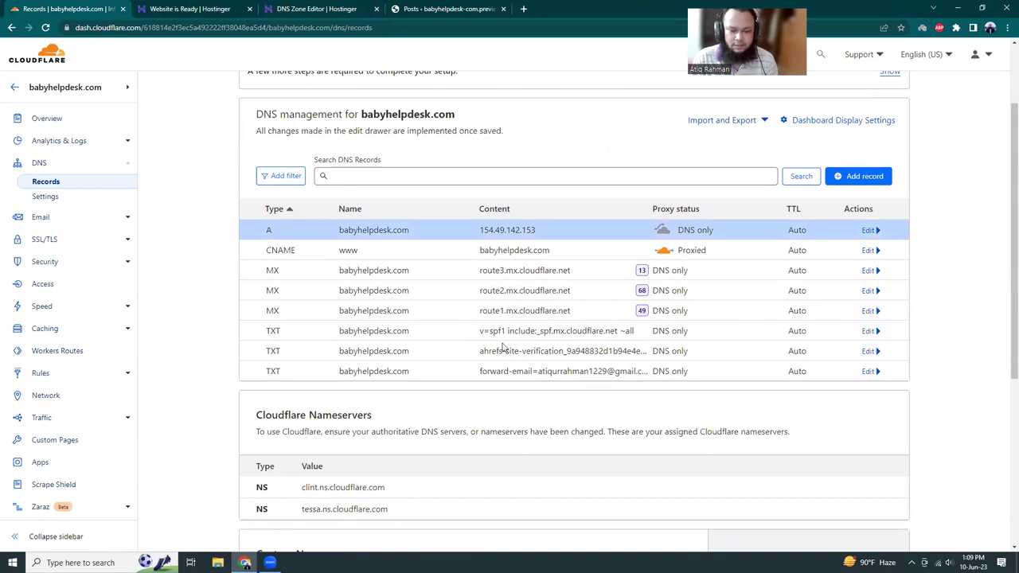
Set the root A record's TTL to 1 min and save it.
{"action": "scroll", "coordinate": [501, 342], "scroll_direction": "up", "scroll_amount": 2}
{"action": "left_click", "coordinate": [428, 7]}
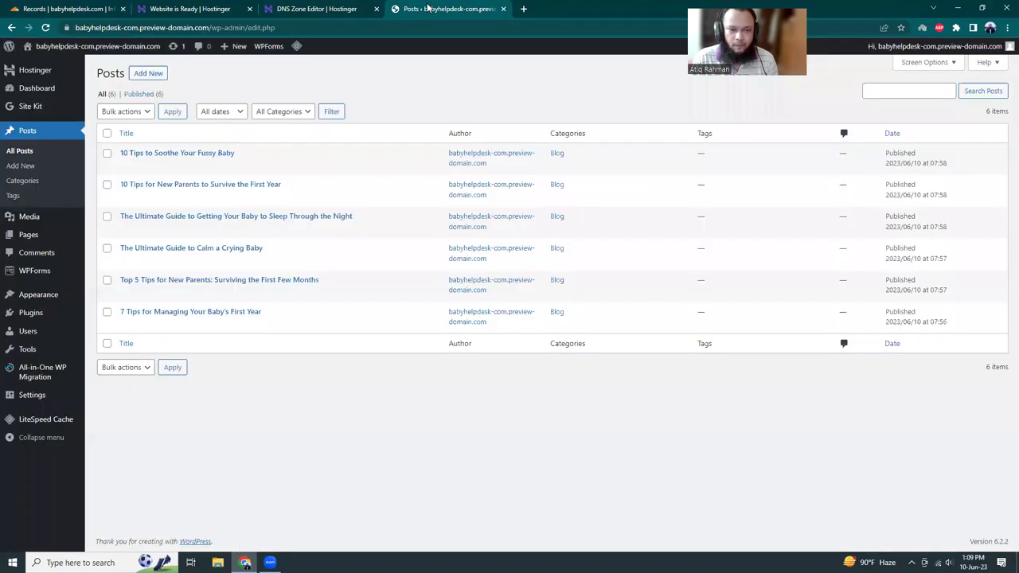
{"action": "left_click", "coordinate": [58, 8]}
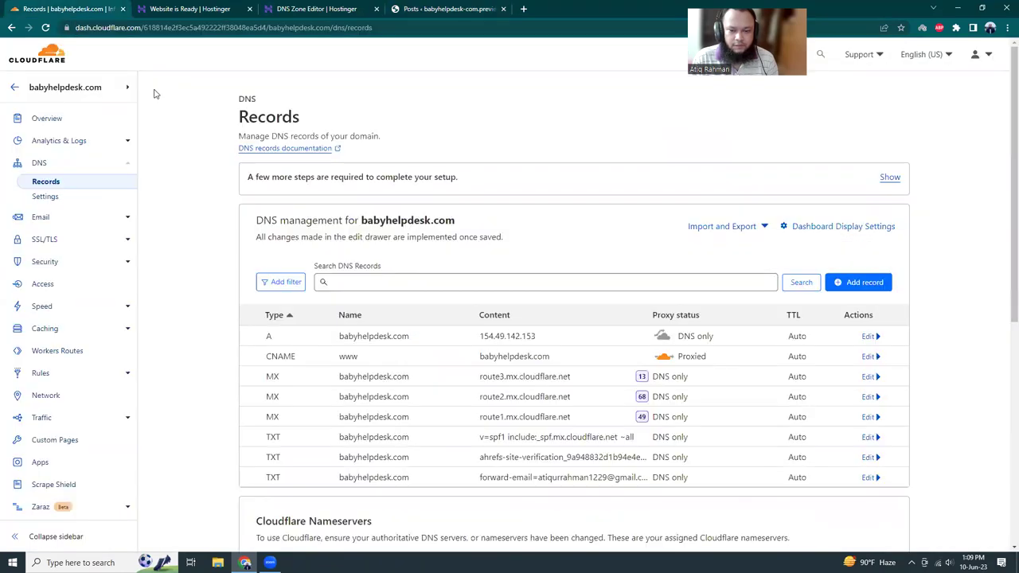
{"action": "left_click", "coordinate": [869, 336]}
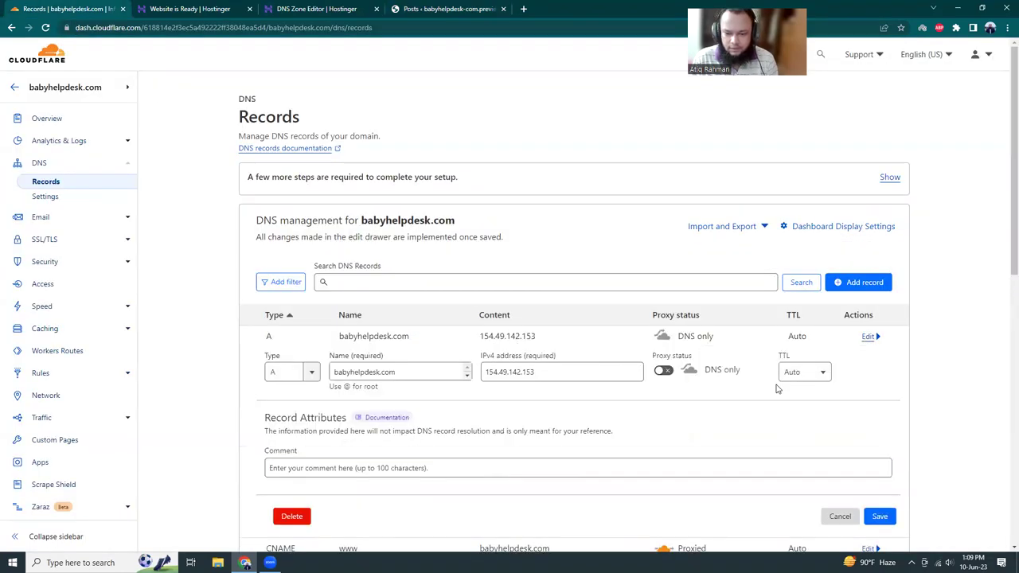
{"action": "left_click", "coordinate": [800, 372]}
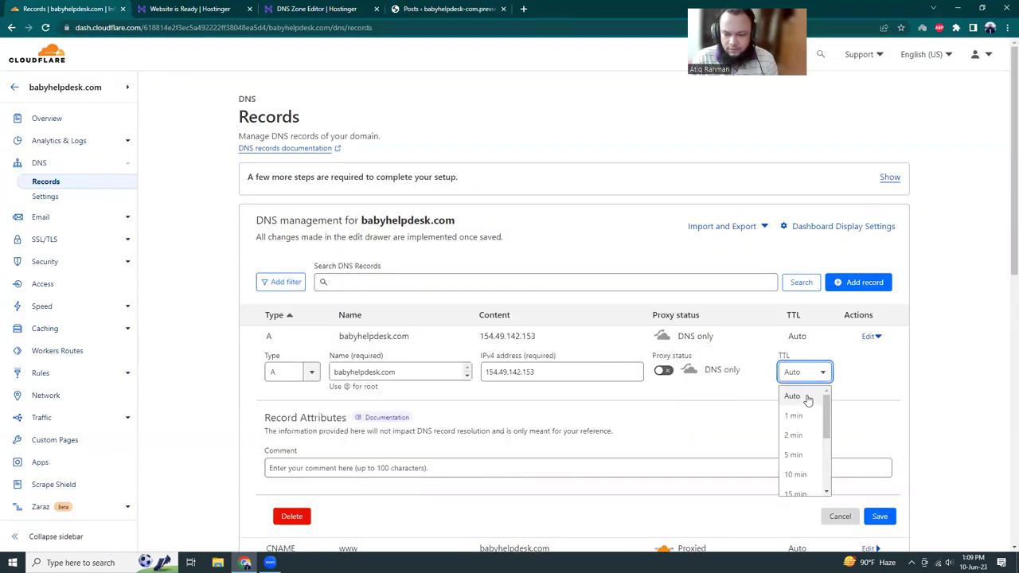
{"action": "left_click", "coordinate": [793, 416]}
{"action": "left_click", "coordinate": [880, 516]}
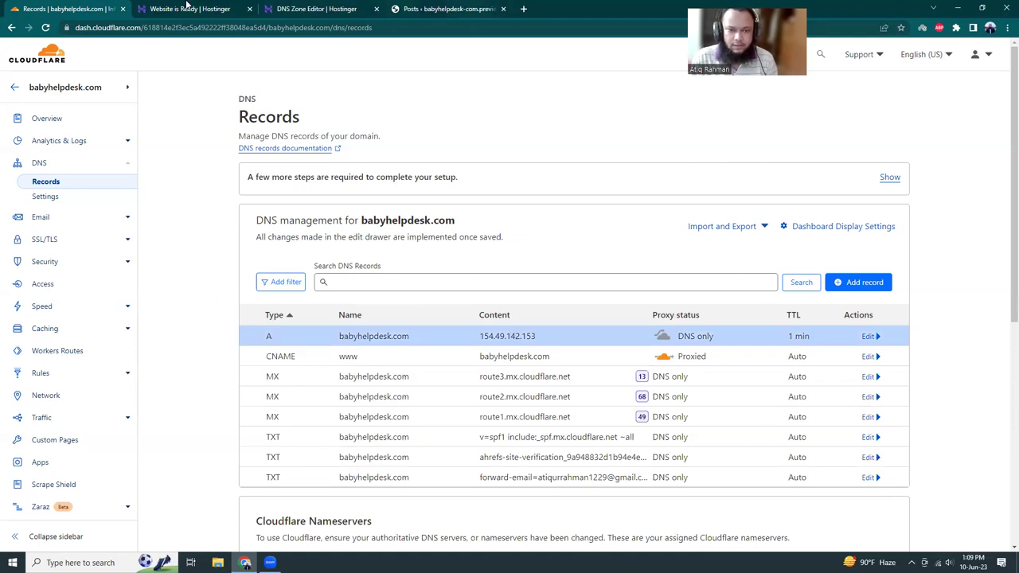
Visit the site from the WordPress admin, then load babyhelpdesk.com in a new tab.
{"action": "left_click", "coordinate": [430, 8]}
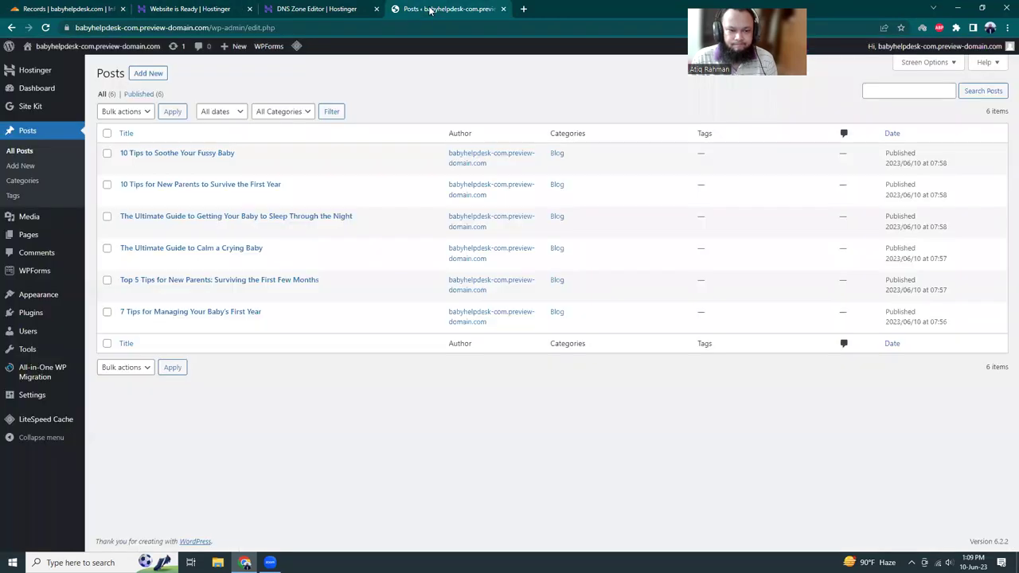
{"action": "mouse_move", "coordinate": [97, 46]}
{"action": "left_click", "coordinate": [41, 67]}
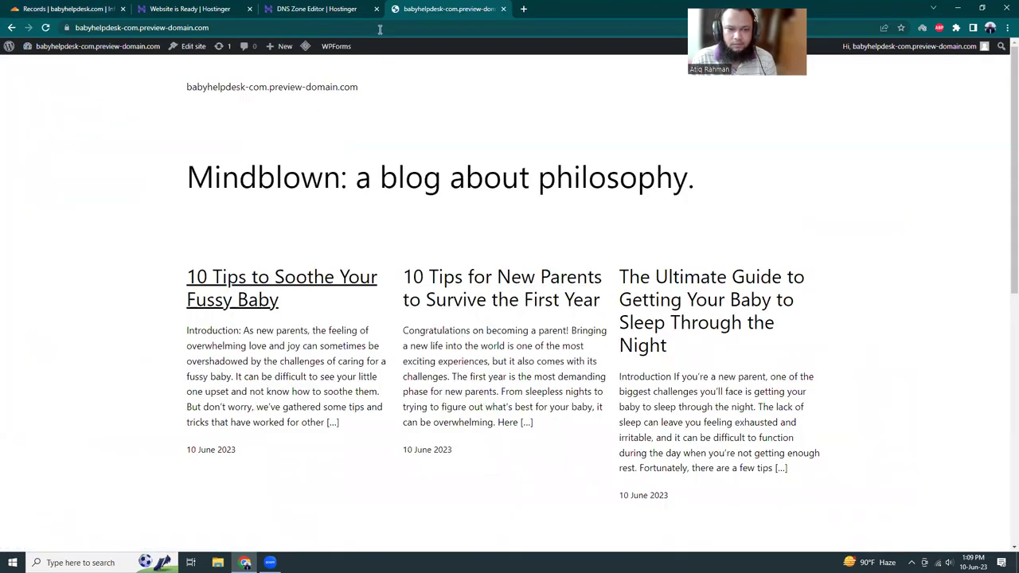
{"action": "left_click", "coordinate": [48, 6]}
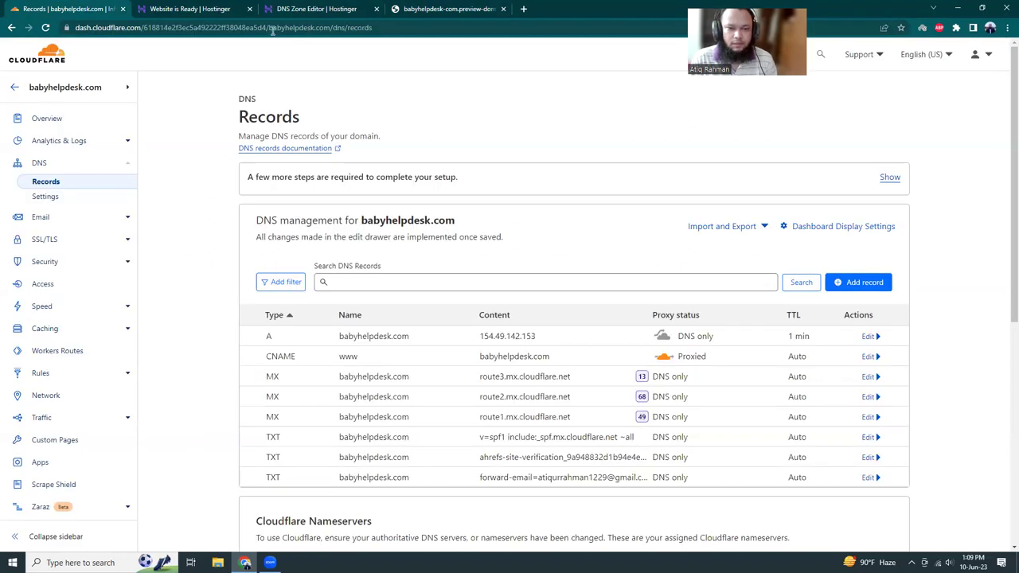
{"action": "double_click", "coordinate": [322, 27]}
{"action": "key", "text": "ctrl+c"}
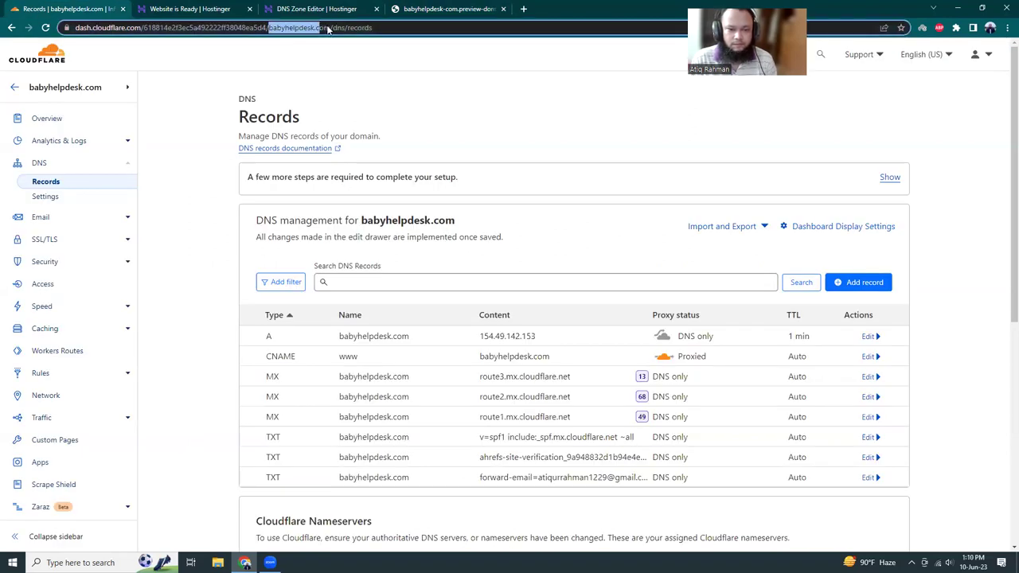
{"action": "left_click", "coordinate": [525, 9]}
{"action": "key", "text": "ctrl+v"}
{"action": "key", "text": "Return"}
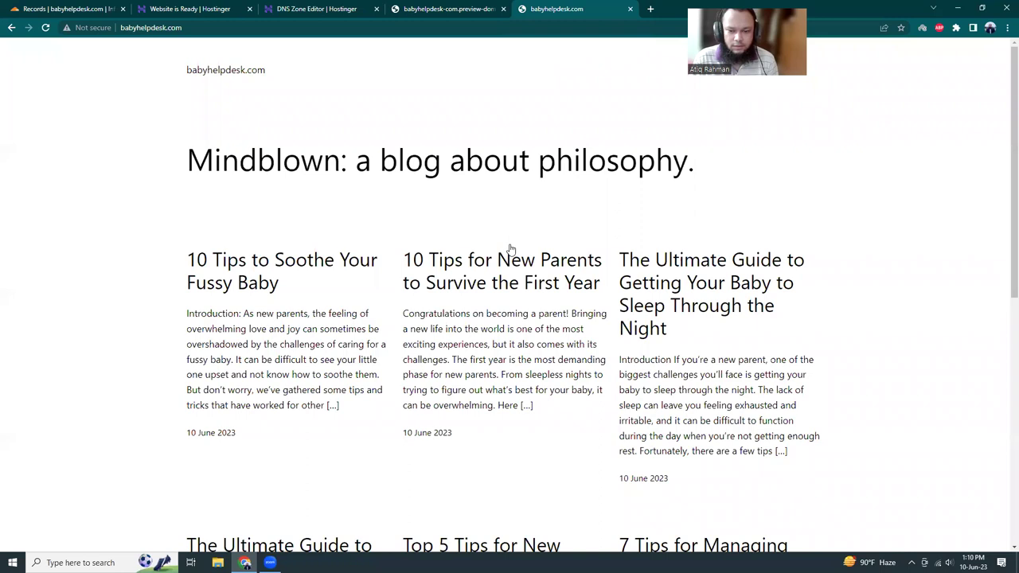
Open the 10 Tips for New Parents article, then review Hostinger's DNS zone records.
{"action": "scroll", "coordinate": [511, 249], "scroll_direction": "down", "scroll_amount": 4}
{"action": "scroll", "coordinate": [510, 269], "scroll_direction": "up", "scroll_amount": 4}
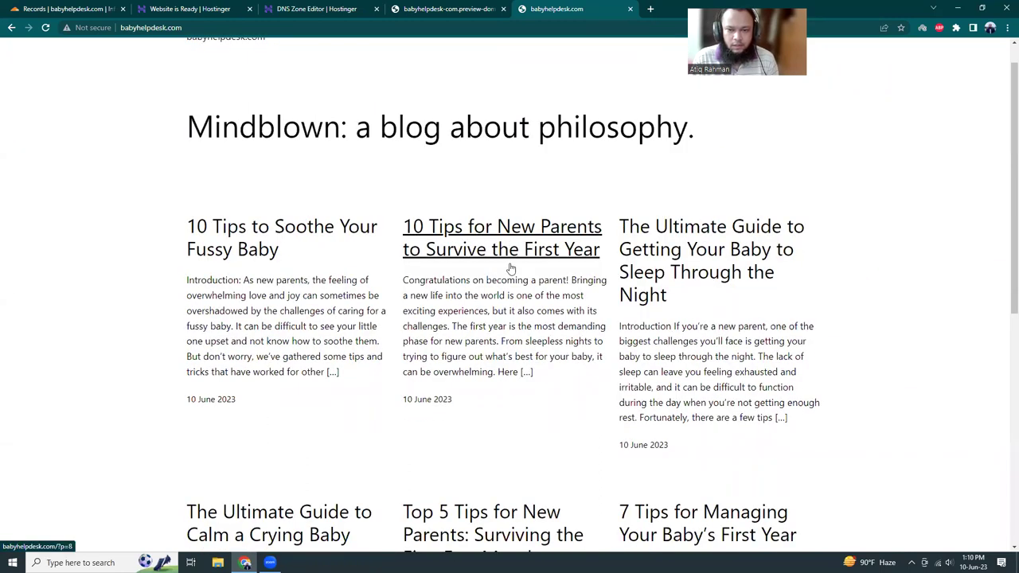
{"action": "left_click", "coordinate": [510, 269]}
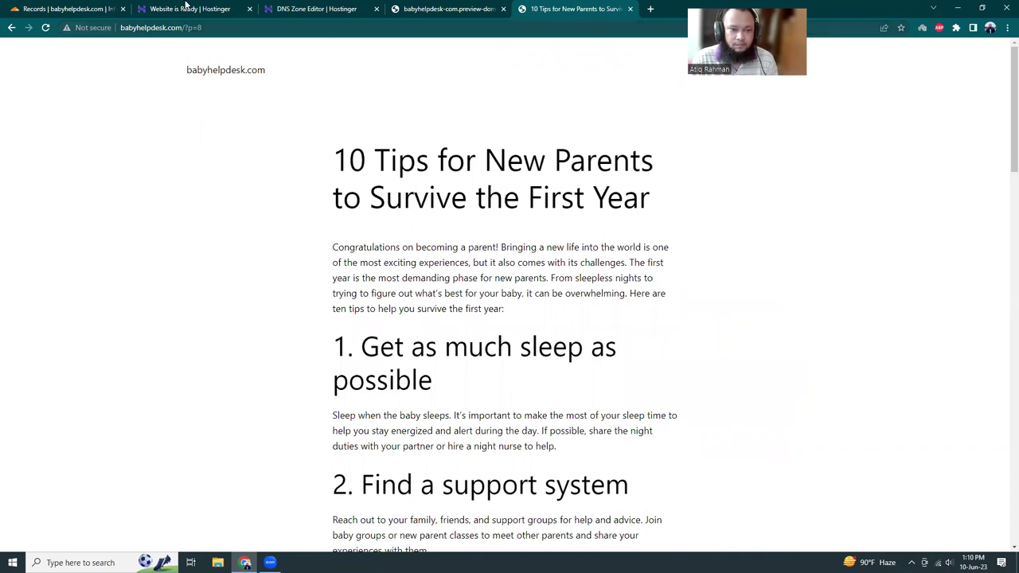
{"action": "left_click", "coordinate": [324, 6]}
{"action": "scroll", "coordinate": [102, 420], "scroll_direction": "down", "scroll_amount": 3}
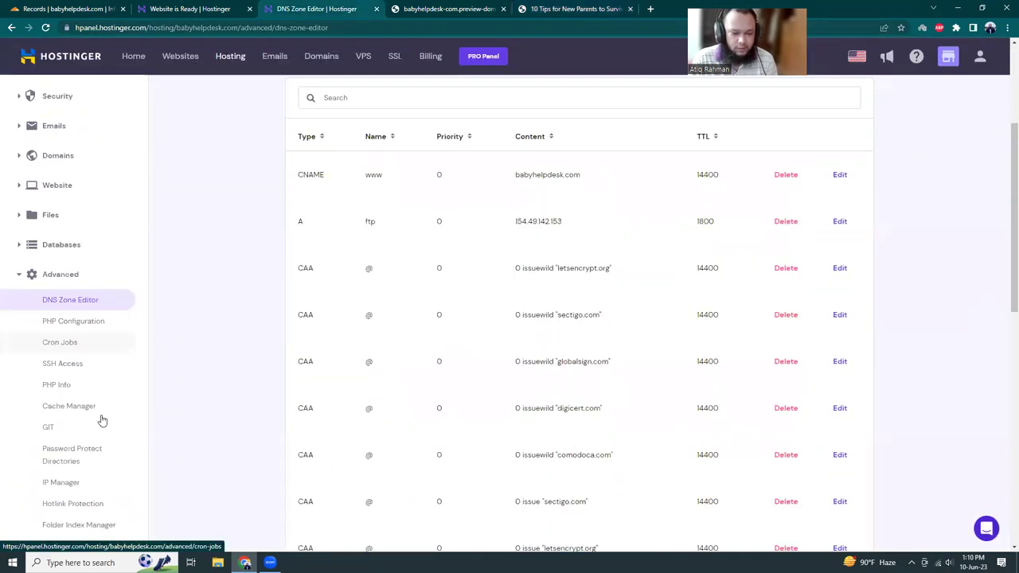
{"action": "scroll", "coordinate": [100, 420], "scroll_direction": "down", "scroll_amount": 3}
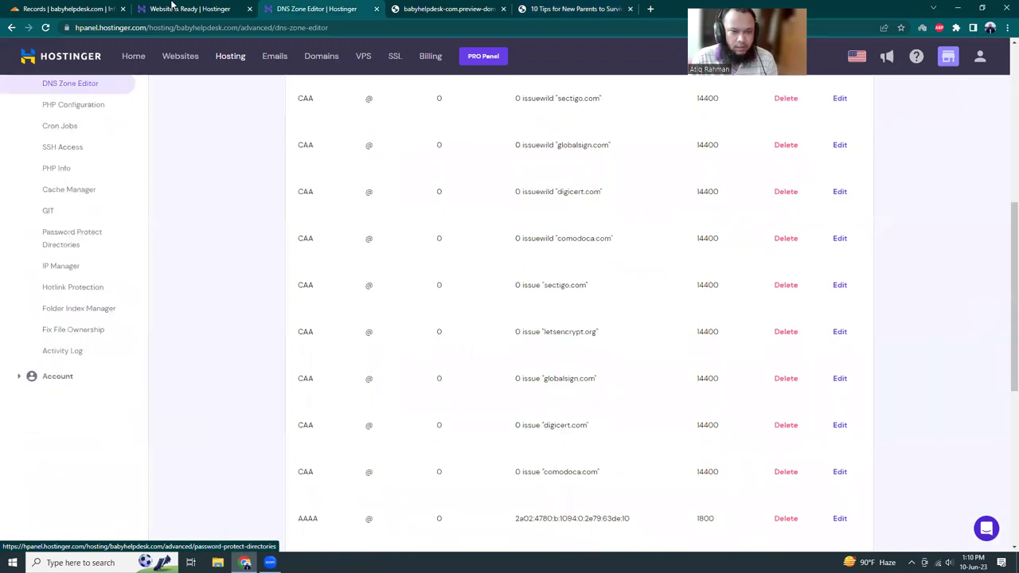
Make the root A record Proxied, save it, and reload the article tab.
{"action": "left_click", "coordinate": [35, 10]}
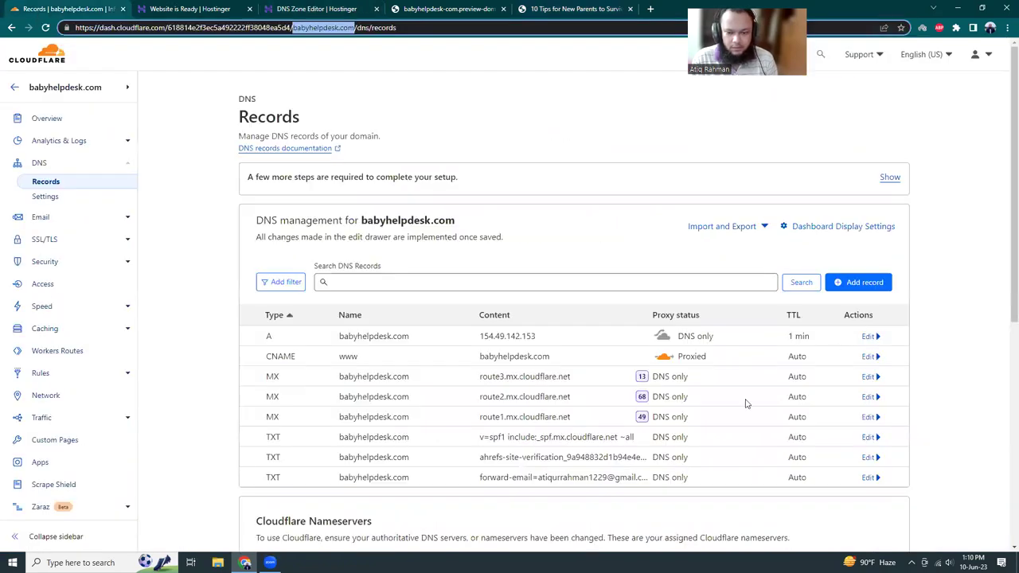
{"action": "left_click", "coordinate": [662, 372]}
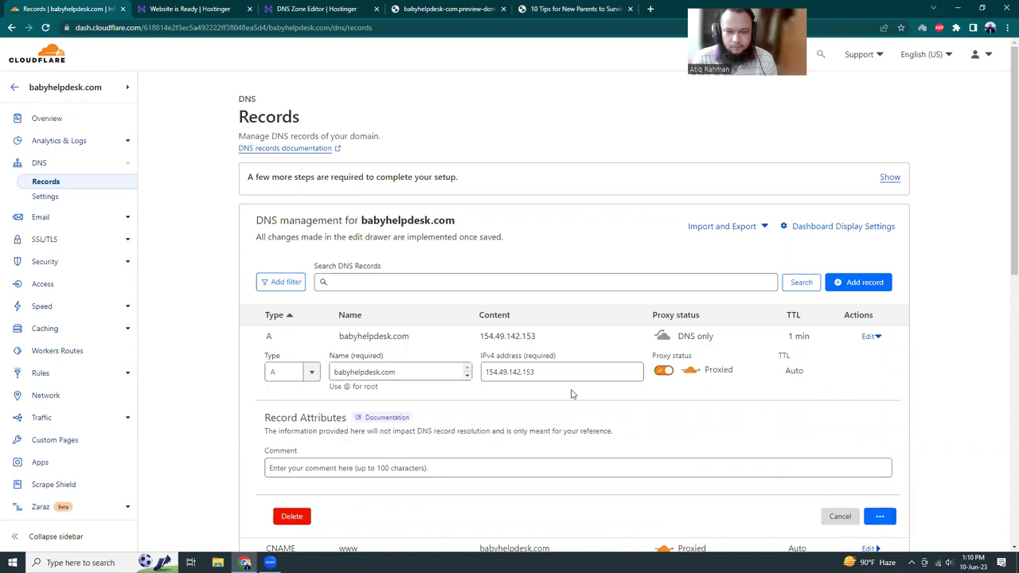
{"action": "key", "text": "ctrl+shift+Tab"}
{"action": "left_click", "coordinate": [46, 29]}
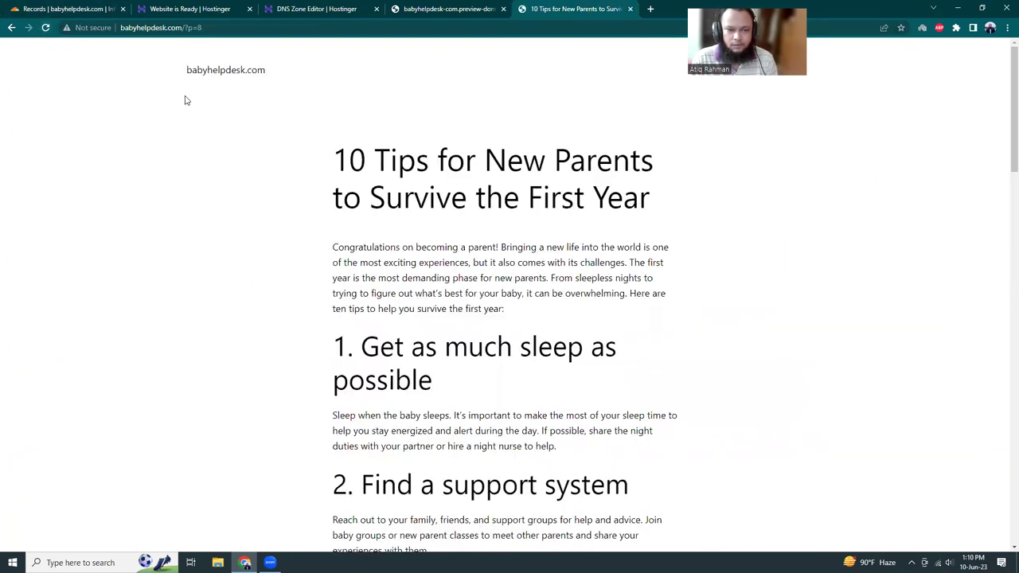
{"action": "left_click", "coordinate": [222, 27]}
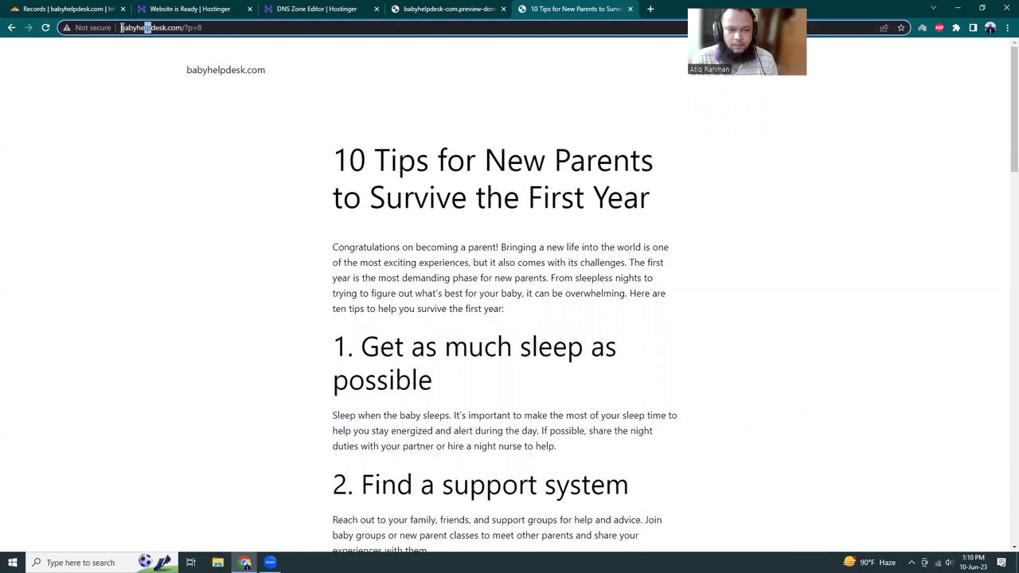
{"action": "left_click", "coordinate": [121, 27]}
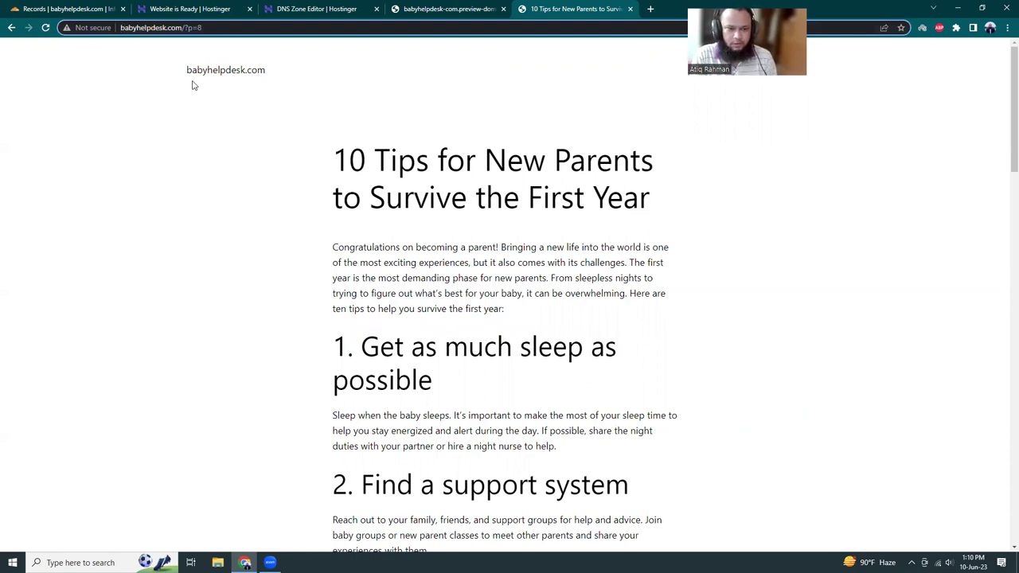
{"action": "type", "text": "https://"}
{"action": "key", "text": "Return"}
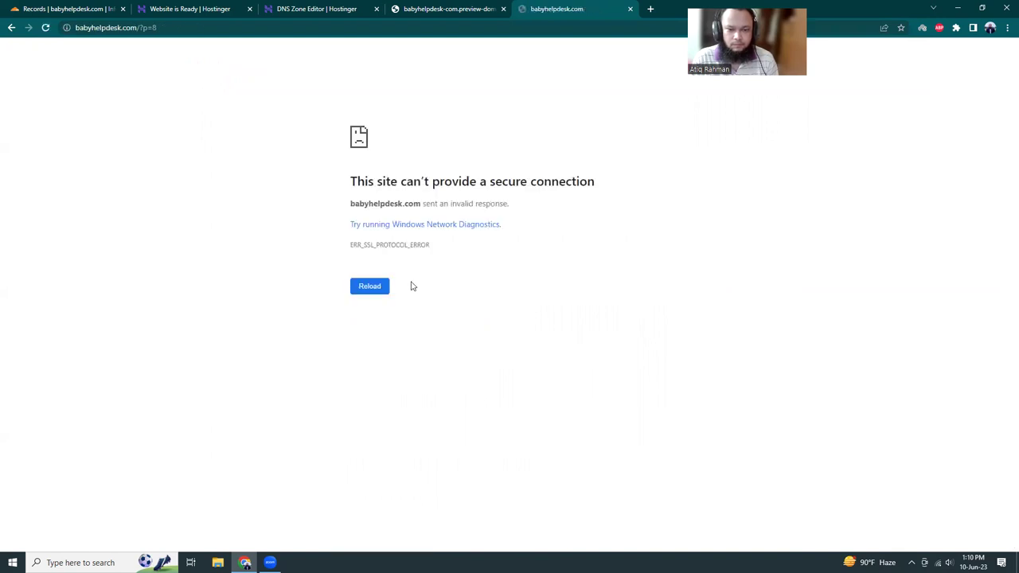
{"action": "left_click", "coordinate": [380, 290]}
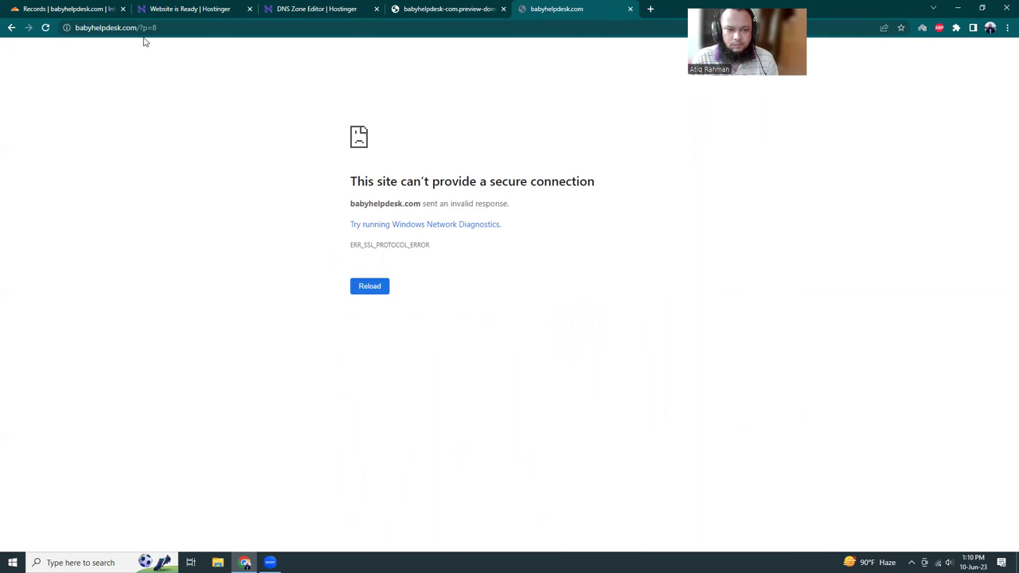
{"action": "left_click_drag", "start_coordinate": [144, 29], "coordinate": [282, 39]}
{"action": "key", "text": "BackSpace"}
{"action": "key", "text": "Return"}
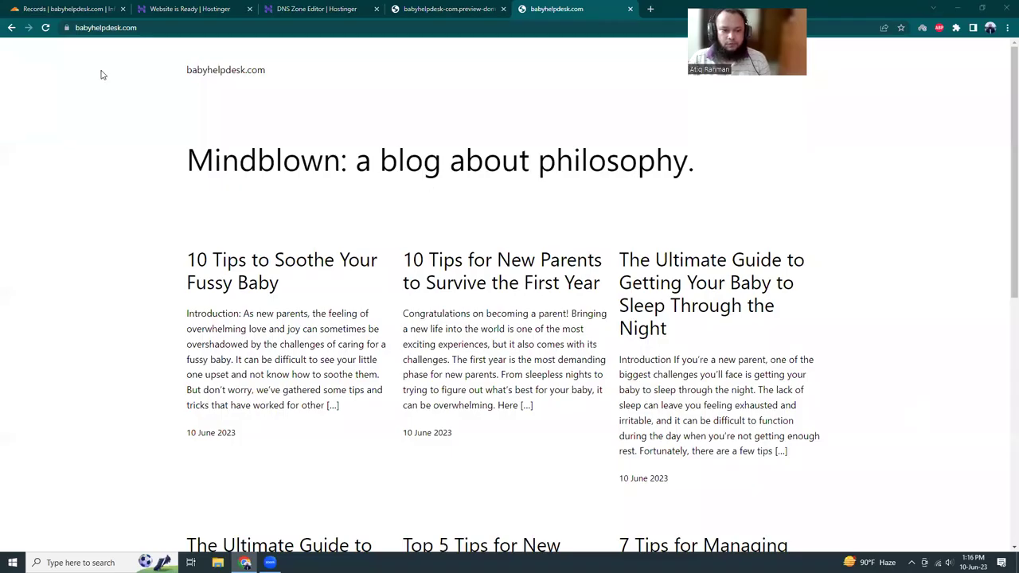
Reload the HTTPS homepage and open the Top 5 Tips for New Parents post.
{"action": "left_click", "coordinate": [48, 28]}
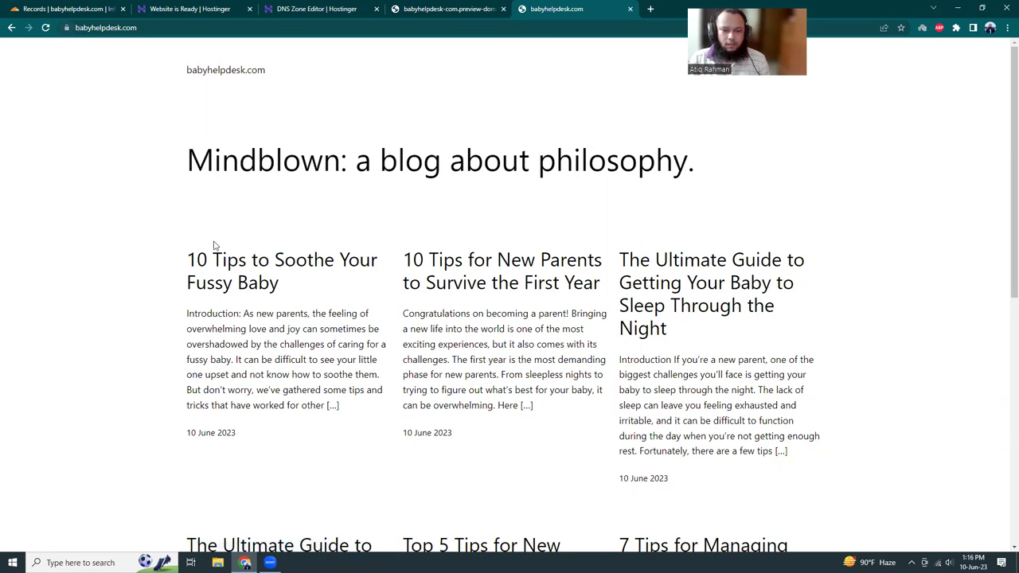
{"action": "scroll", "coordinate": [380, 263], "scroll_direction": "down", "scroll_amount": 5}
{"action": "scroll", "coordinate": [319, 243], "scroll_direction": "down", "scroll_amount": 1}
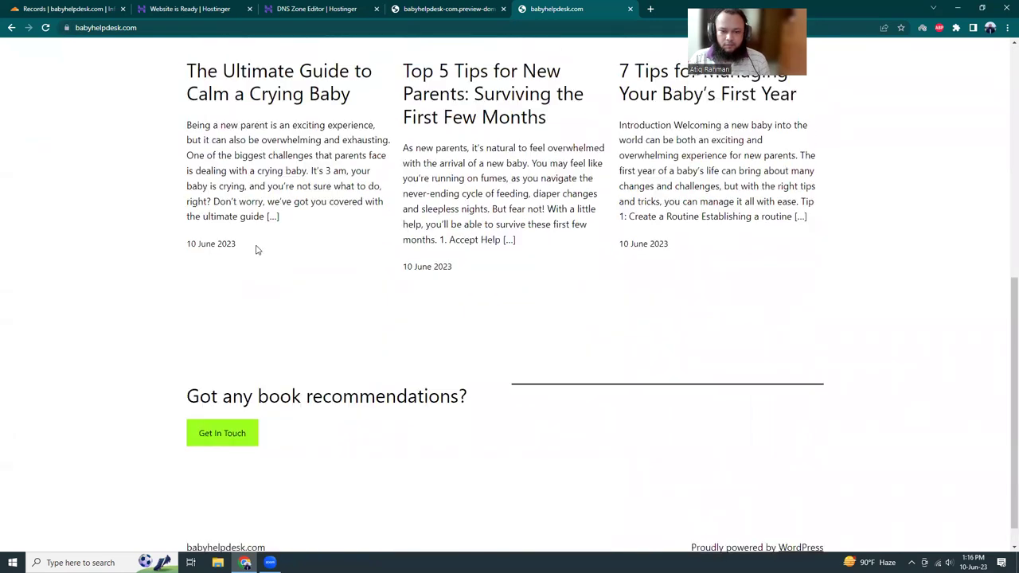
{"action": "scroll", "coordinate": [318, 244], "scroll_direction": "up", "scroll_amount": 2}
{"action": "left_click", "coordinate": [482, 239]}
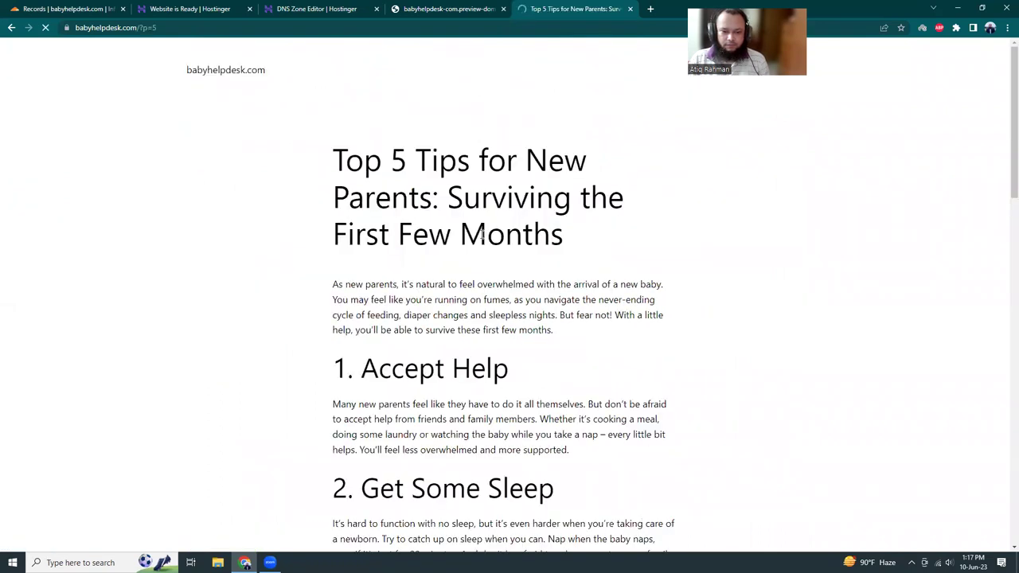
{"action": "scroll", "coordinate": [502, 199], "scroll_direction": "down", "scroll_amount": 1}
{"action": "scroll", "coordinate": [512, 217], "scroll_direction": "down", "scroll_amount": 2}
{"action": "scroll", "coordinate": [512, 217], "scroll_direction": "down", "scroll_amount": 5}
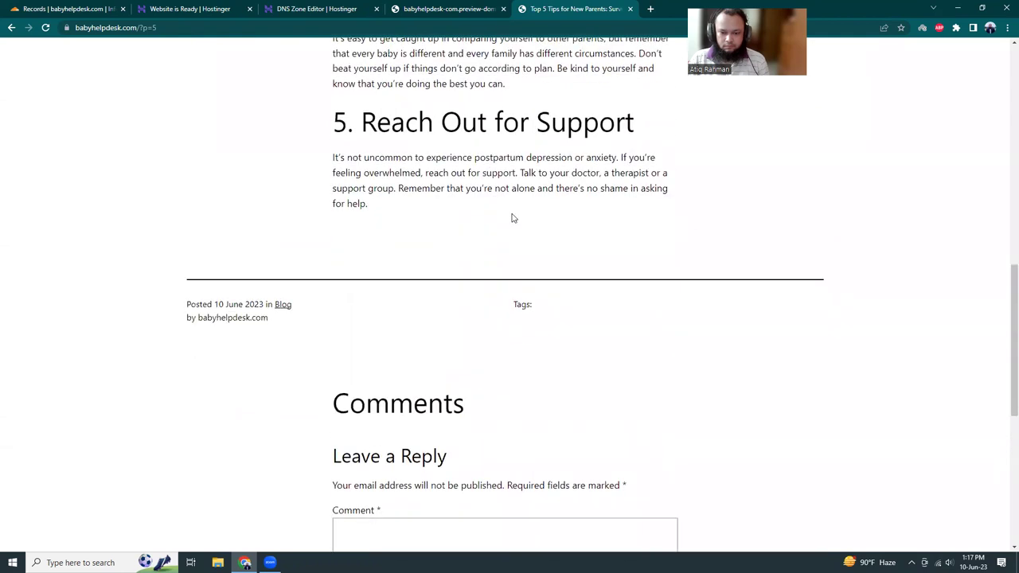
{"action": "scroll", "coordinate": [512, 216], "scroll_direction": "down", "scroll_amount": 2}
{"action": "scroll", "coordinate": [512, 216], "scroll_direction": "up", "scroll_amount": 6}
{"action": "scroll", "coordinate": [512, 216], "scroll_direction": "up", "scroll_amount": 4}
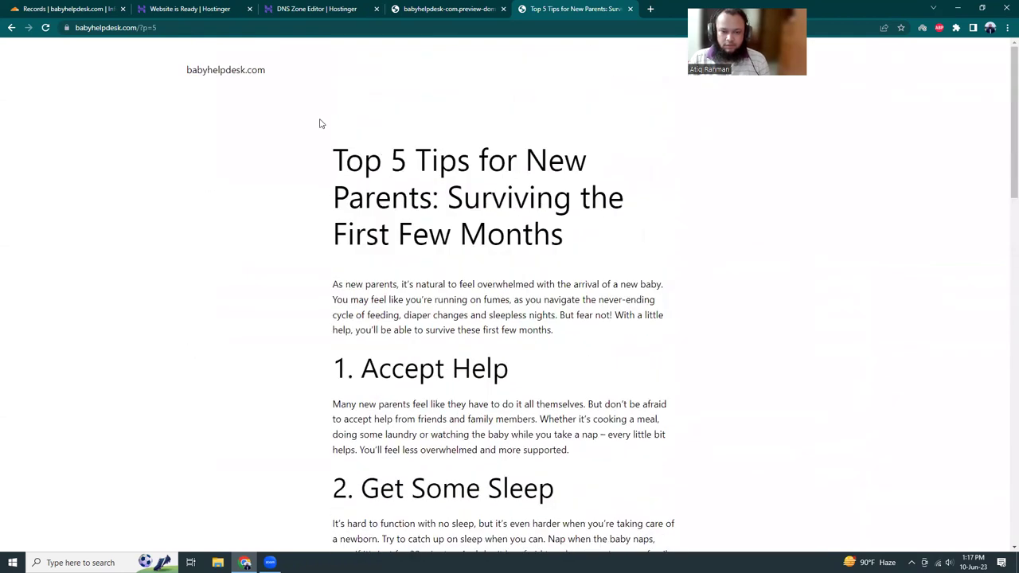
Return to the blog homepage, then bring up the preview-domain site tab.
{"action": "left_click", "coordinate": [231, 74]}
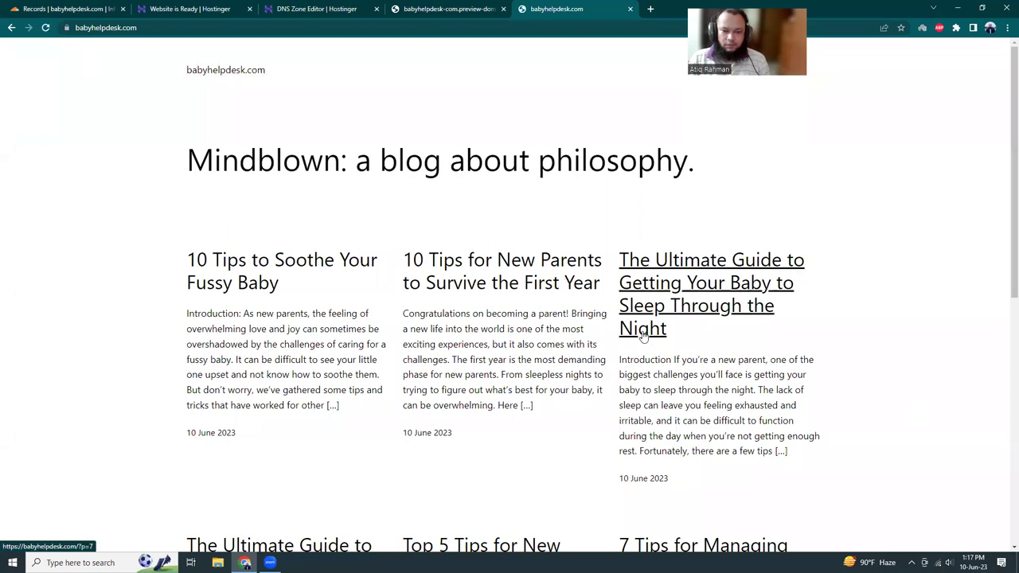
{"action": "scroll", "coordinate": [513, 354], "scroll_direction": "down", "scroll_amount": 2}
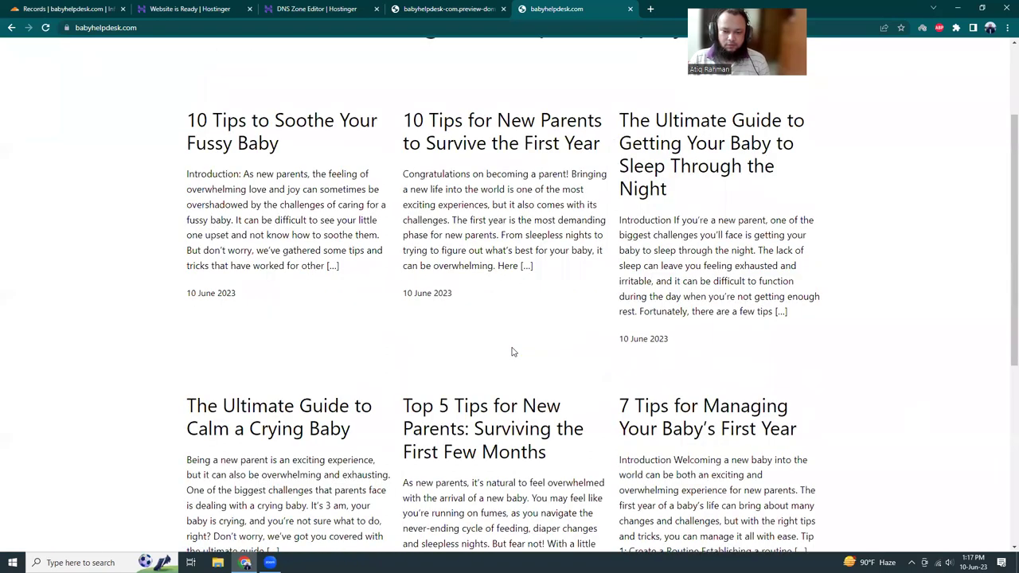
{"action": "scroll", "coordinate": [513, 356], "scroll_direction": "down", "scroll_amount": 4}
{"action": "scroll", "coordinate": [513, 356], "scroll_direction": "up", "scroll_amount": 4}
{"action": "scroll", "coordinate": [514, 356], "scroll_direction": "up", "scroll_amount": 2}
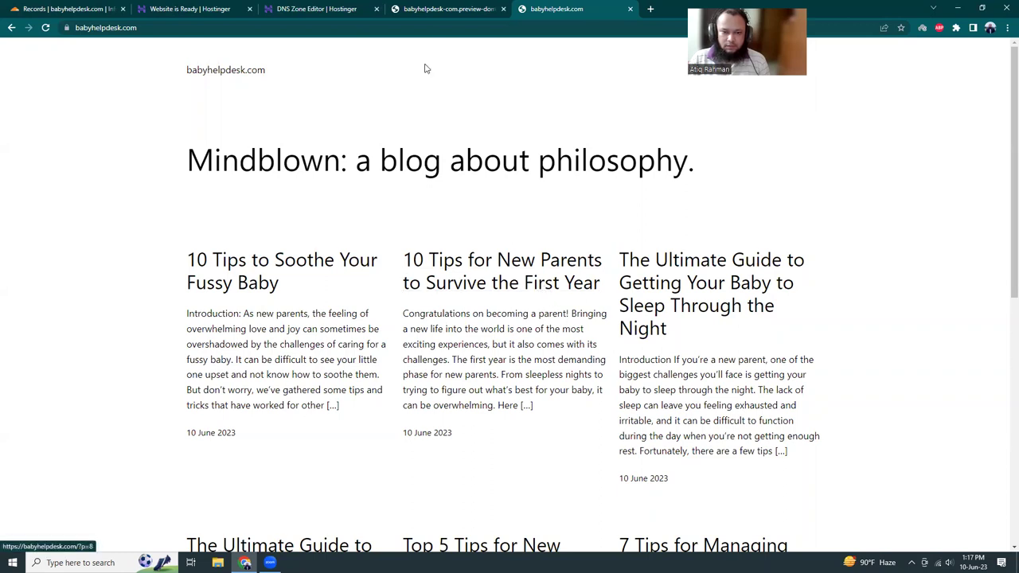
{"action": "left_click", "coordinate": [437, 12]}
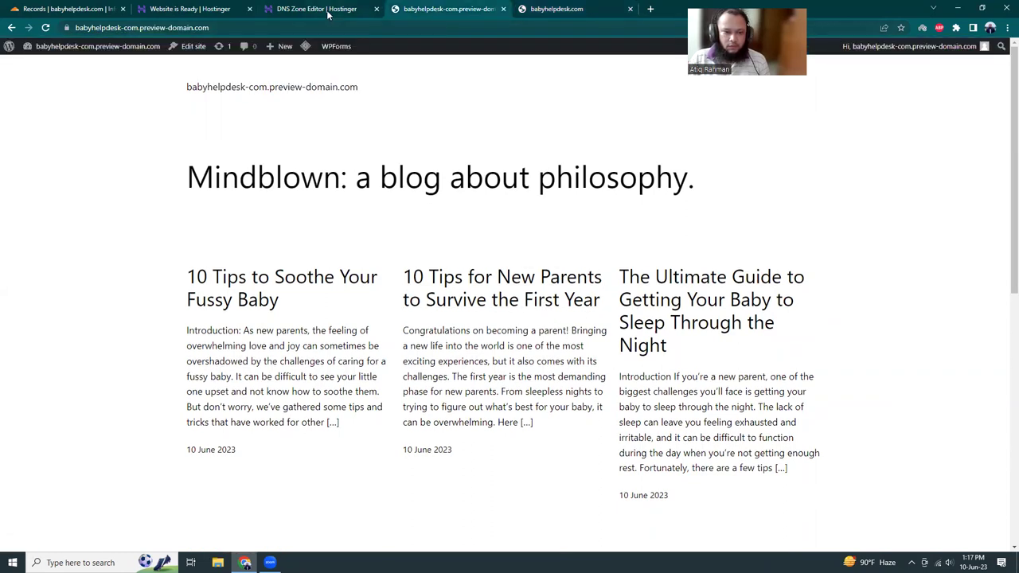
{"action": "mouse_move", "coordinate": [97, 46]}
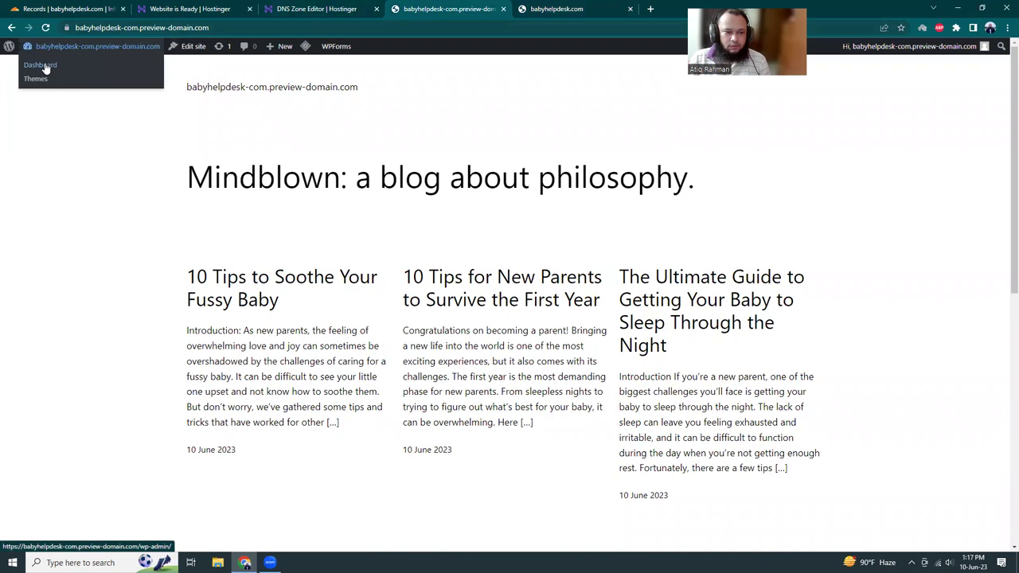
Go from the Dashboard through Settings > General to the Permalinks page.
{"action": "left_click", "coordinate": [45, 64]}
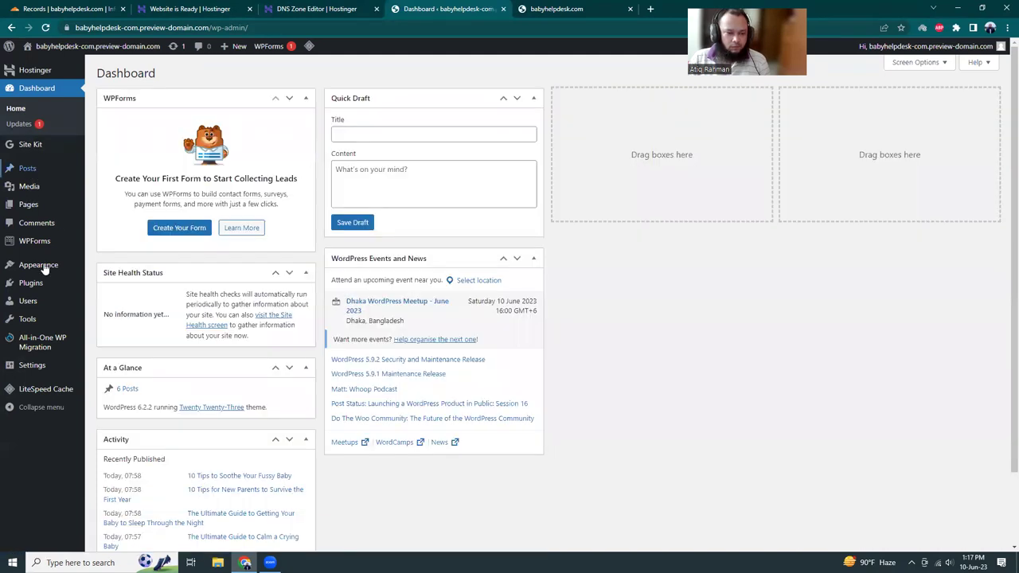
{"action": "left_click", "coordinate": [32, 366]}
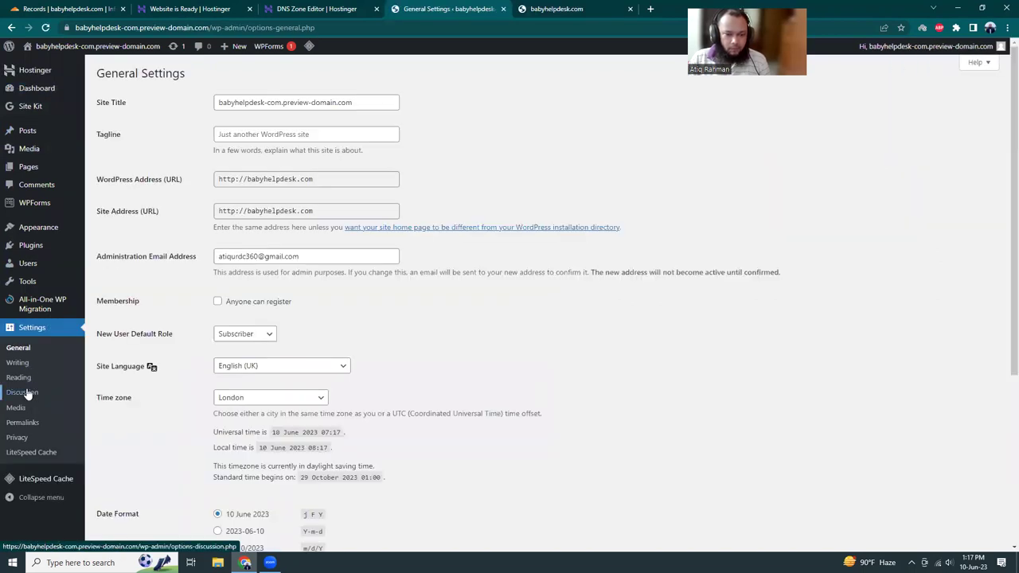
{"action": "scroll", "coordinate": [235, 278], "scroll_direction": "down", "scroll_amount": 3}
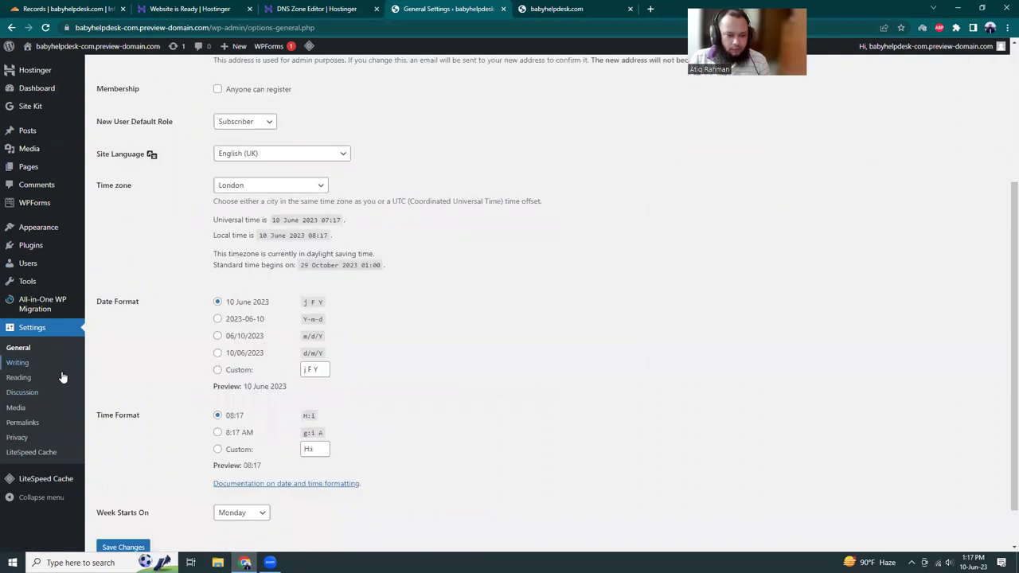
{"action": "left_click", "coordinate": [24, 422]}
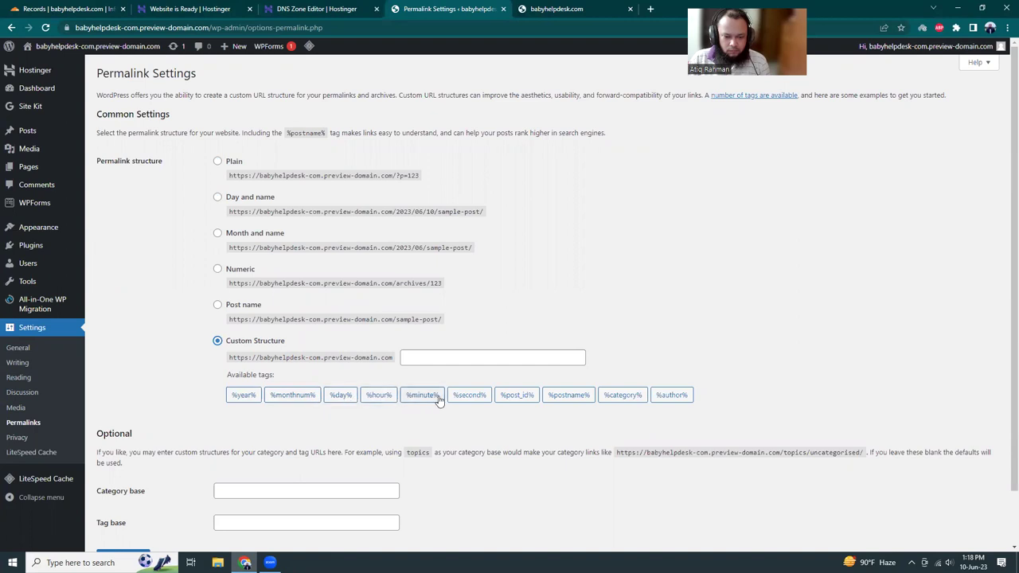
Fill the custom permalink structure with /%postname%/ and save the change.
{"action": "left_click", "coordinate": [562, 397]}
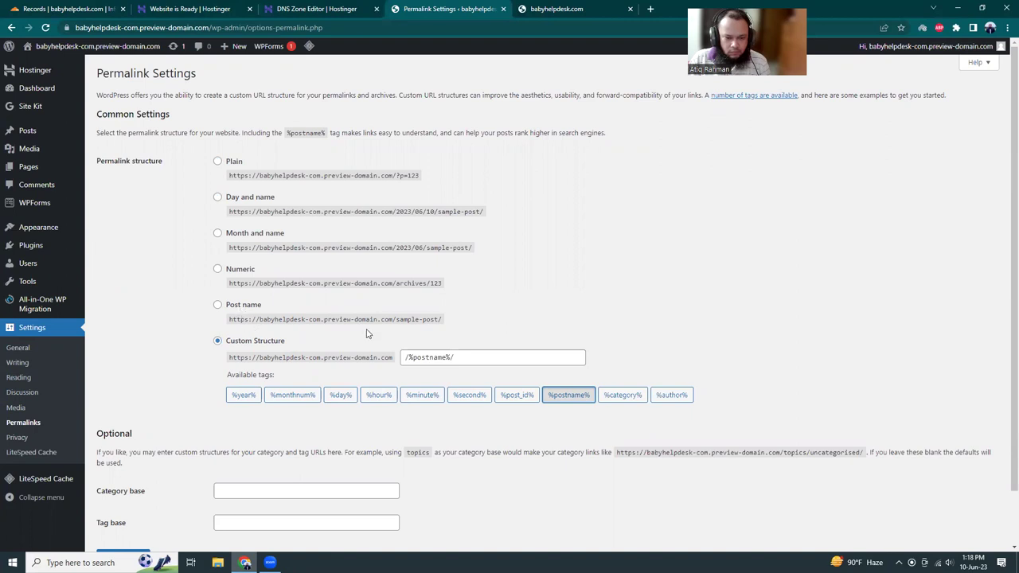
{"action": "scroll", "coordinate": [226, 315], "scroll_direction": "down", "scroll_amount": 2}
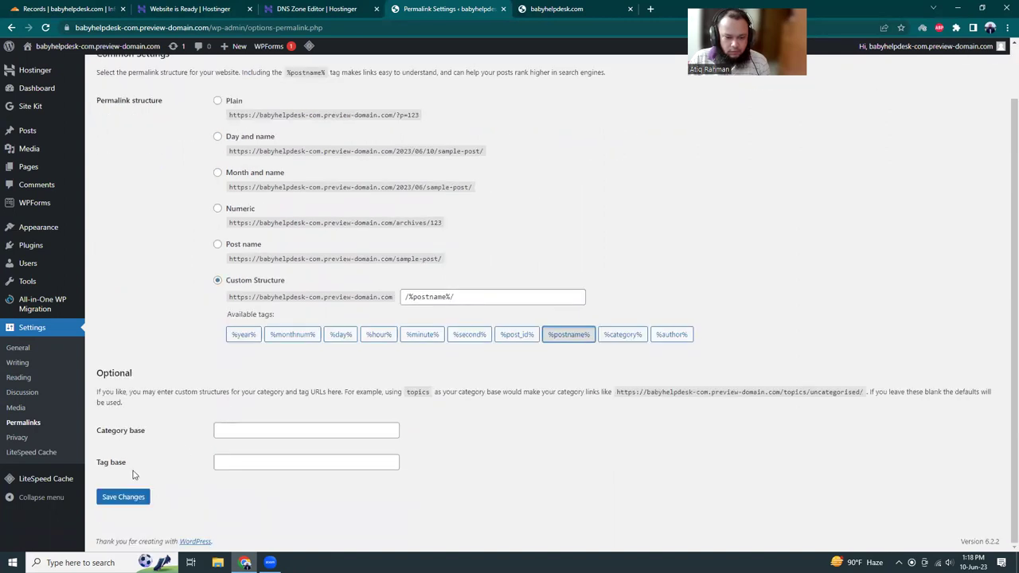
{"action": "left_click", "coordinate": [125, 496]}
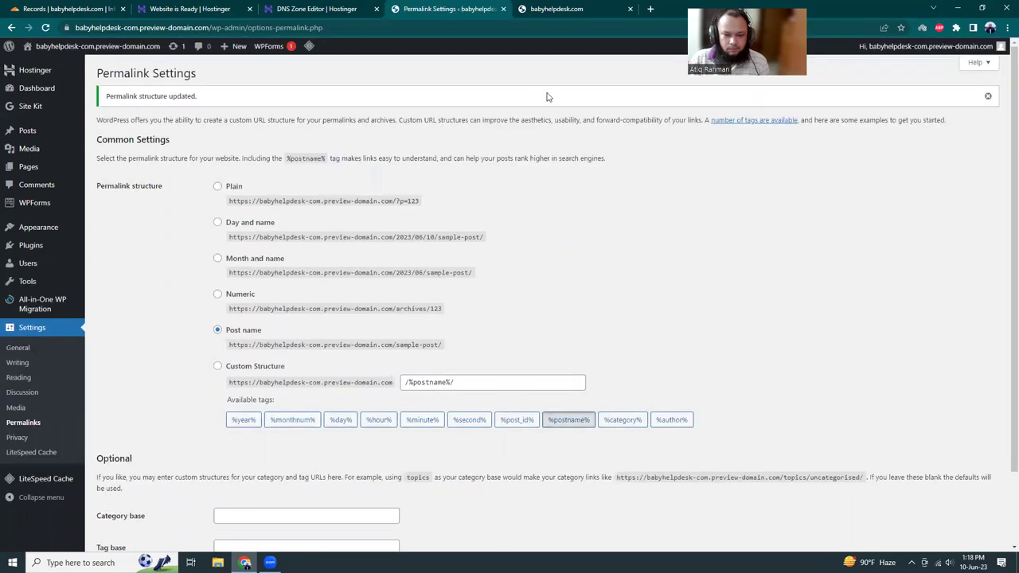
Reload the live homepage and open '10 Tips to Soothe Your Fussy Baby' at its HTTPS post-name URL.
{"action": "left_click", "coordinate": [572, 12]}
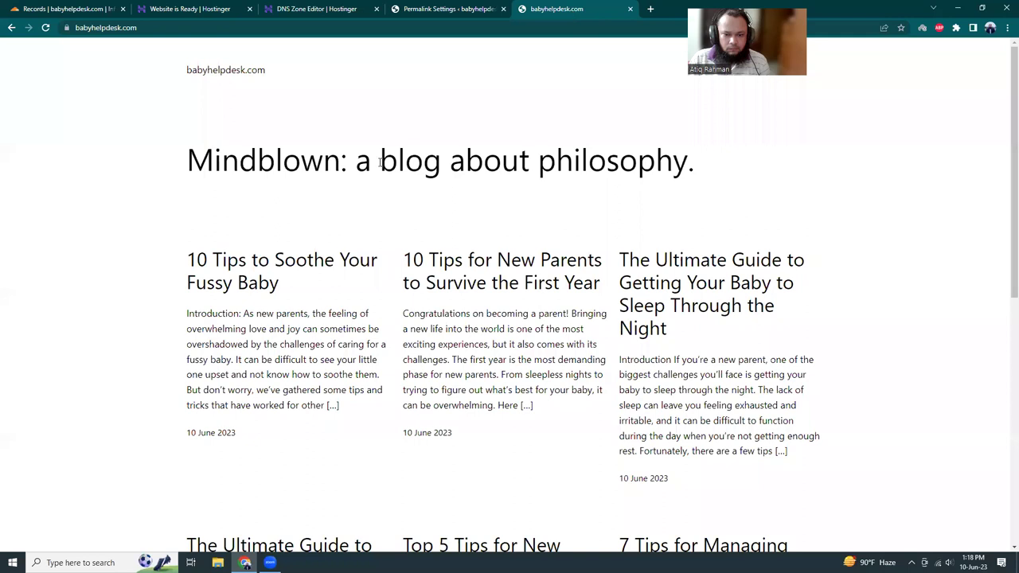
{"action": "left_click", "coordinate": [46, 28]}
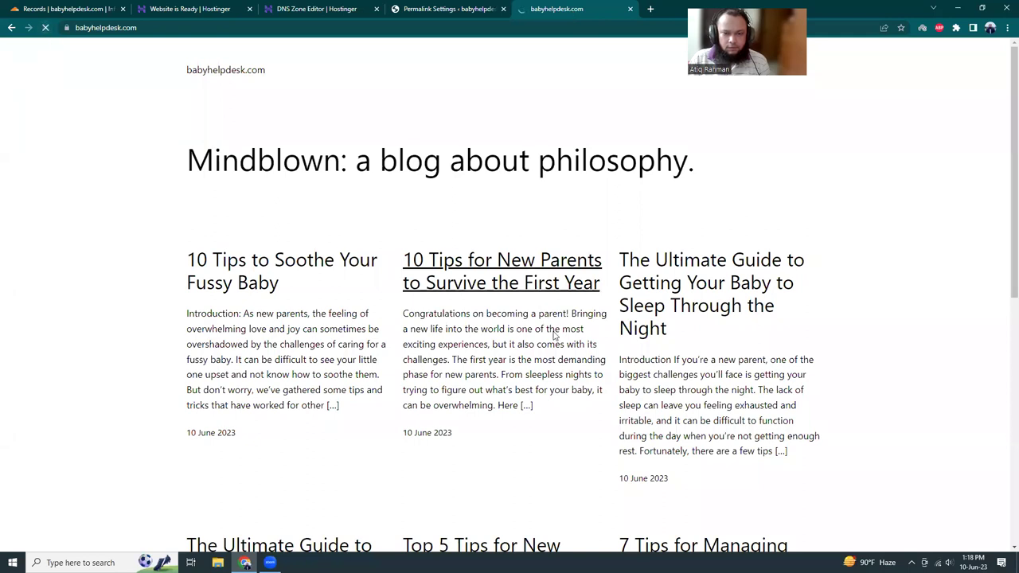
{"action": "left_click", "coordinate": [264, 264]}
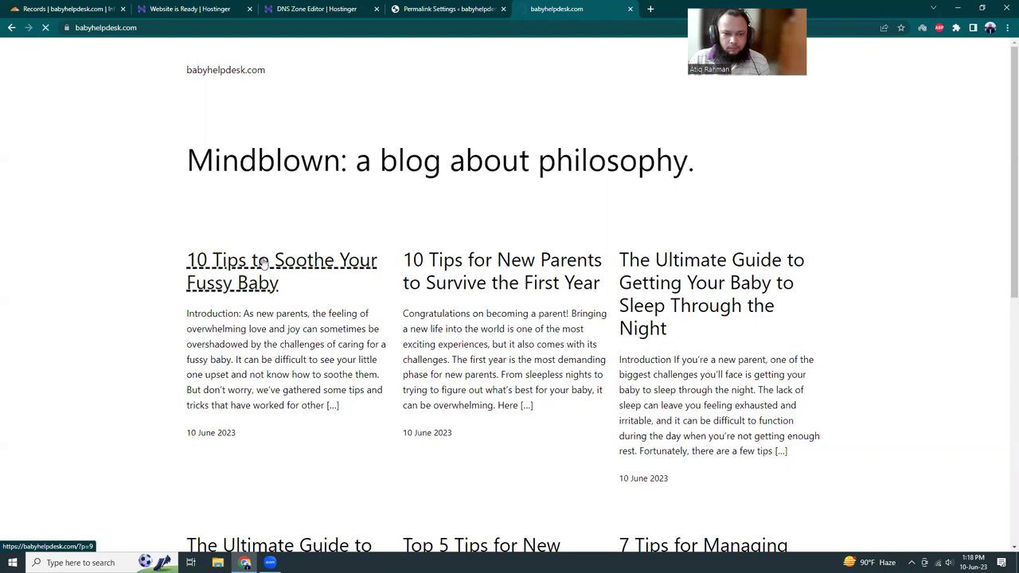
{"action": "left_click", "coordinate": [148, 28]}
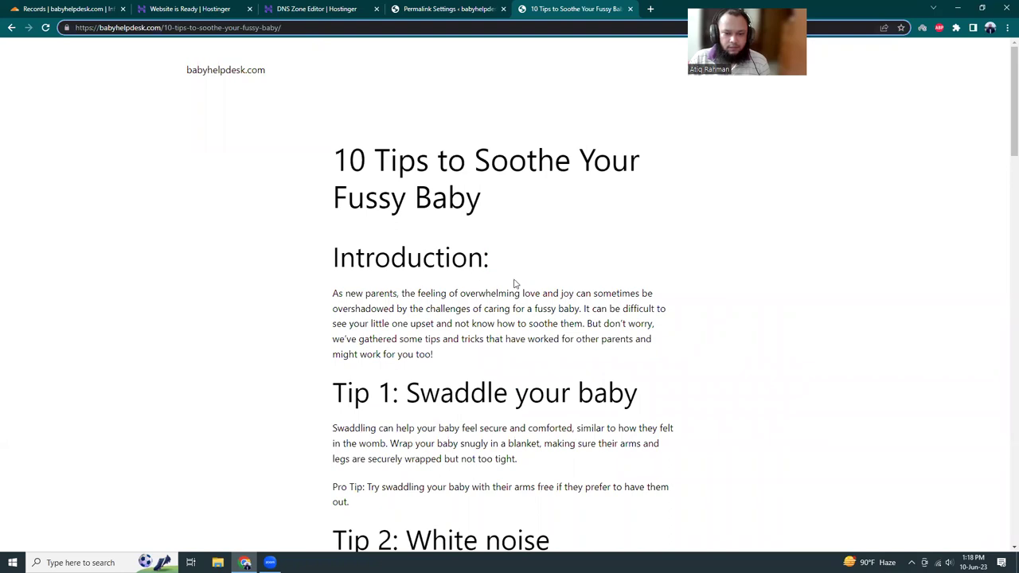
{"action": "scroll", "coordinate": [515, 284], "scroll_direction": "down", "scroll_amount": 3}
{"action": "scroll", "coordinate": [515, 284], "scroll_direction": "down", "scroll_amount": 6}
{"action": "scroll", "coordinate": [500, 215], "scroll_direction": "up", "scroll_amount": 5}
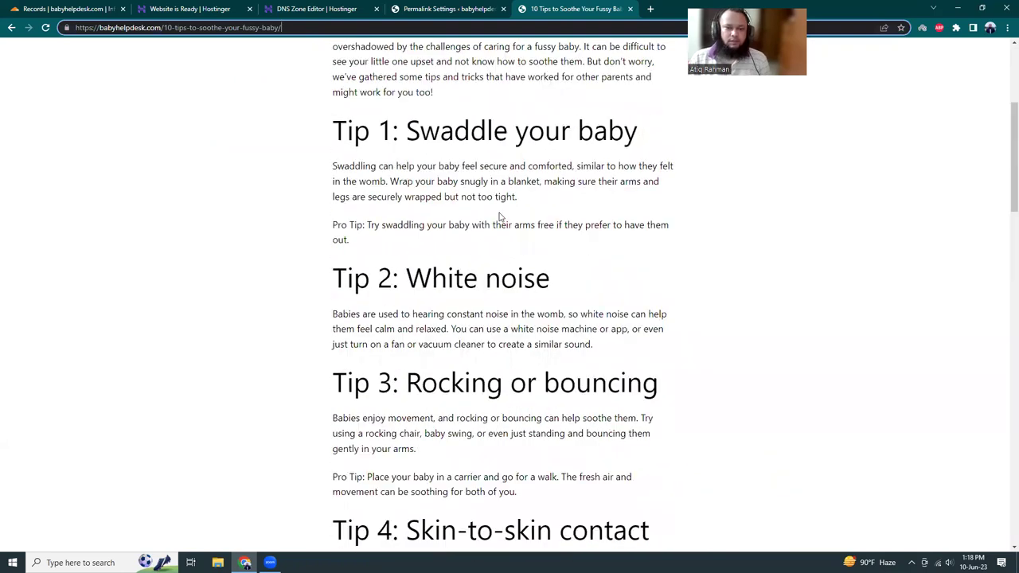
{"action": "scroll", "coordinate": [500, 215], "scroll_direction": "up", "scroll_amount": 3}
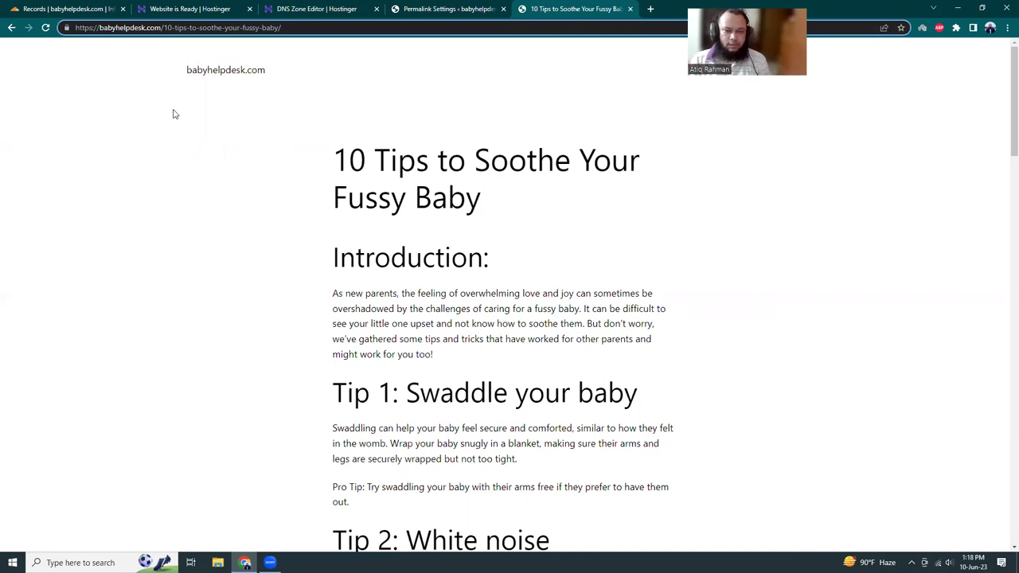
{"action": "scroll", "coordinate": [541, 270], "scroll_direction": "down", "scroll_amount": 7}
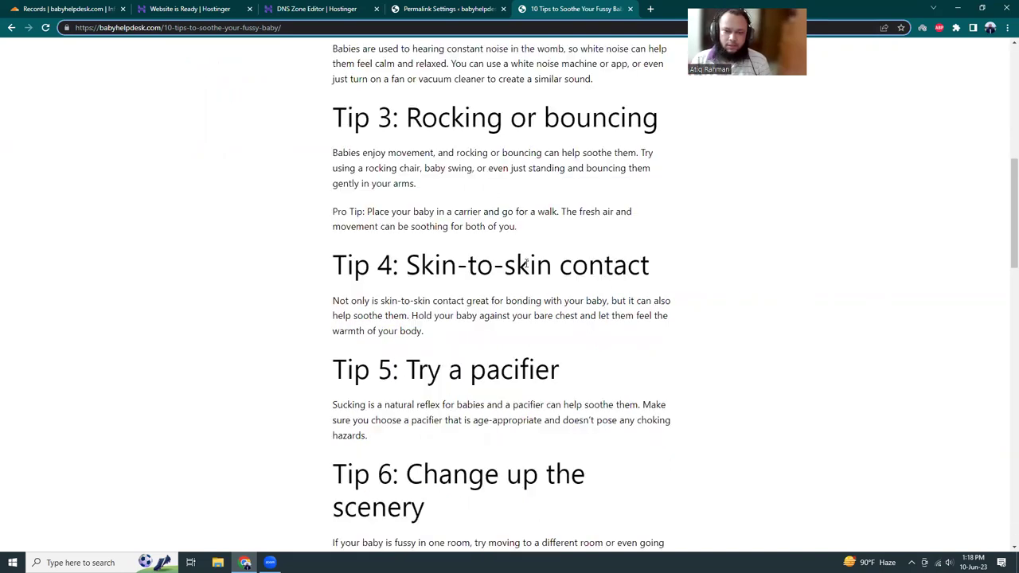
{"action": "scroll", "coordinate": [521, 265], "scroll_direction": "down", "scroll_amount": 10}
{"action": "scroll", "coordinate": [520, 266], "scroll_direction": "down", "scroll_amount": 3}
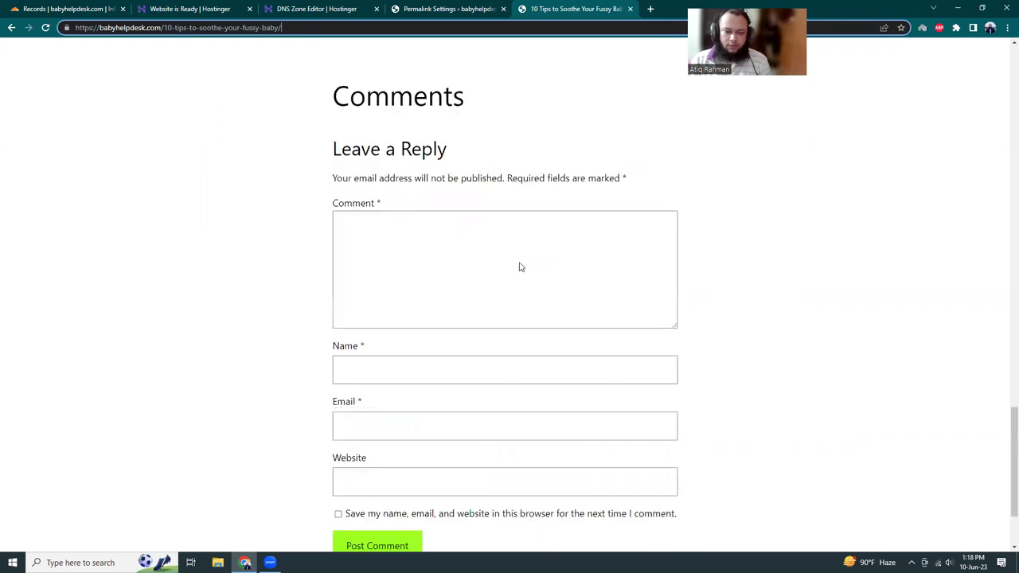